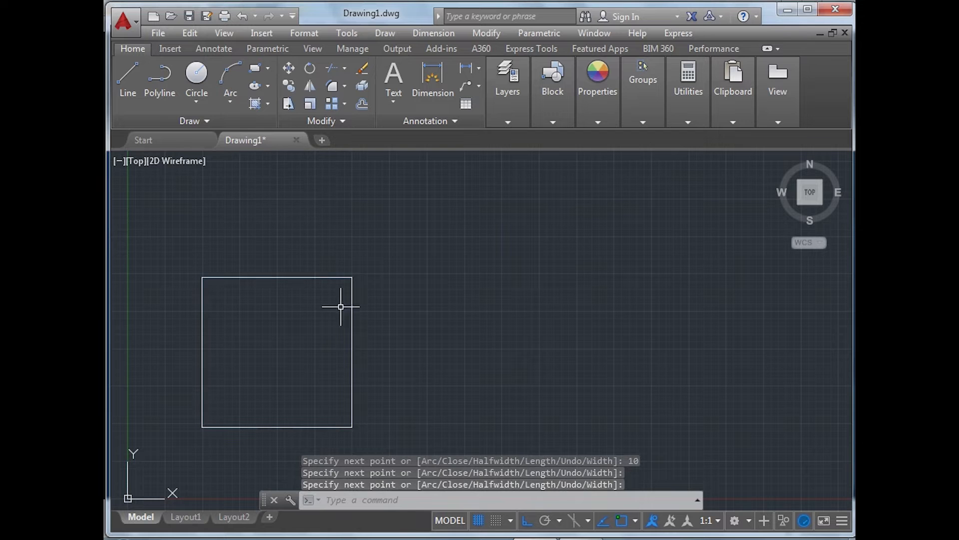
Start a polyline to the right of the square and draw segments 10 units up and 5 units to the right.
left_click(384, 34)
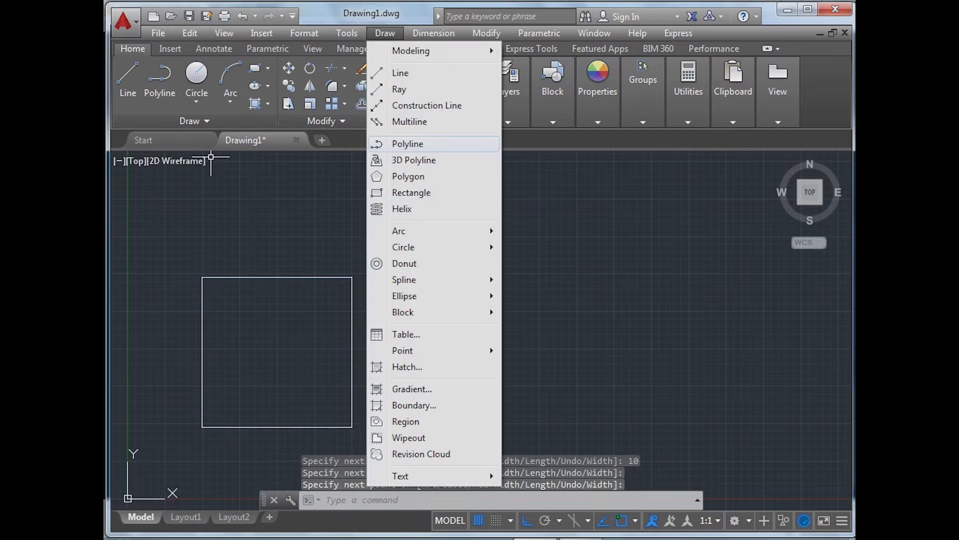
left_click(407, 144)
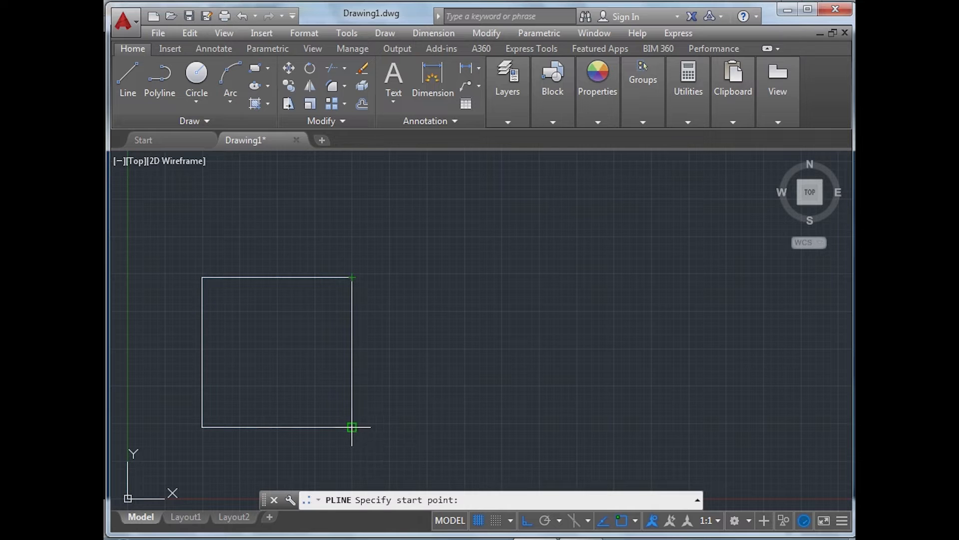
left_click(405, 427)
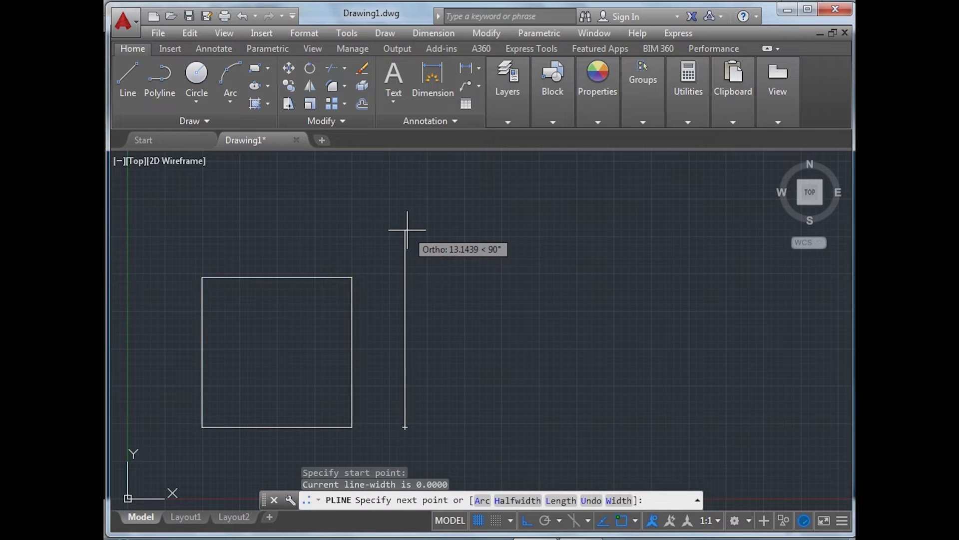
type("10")
key("Return")
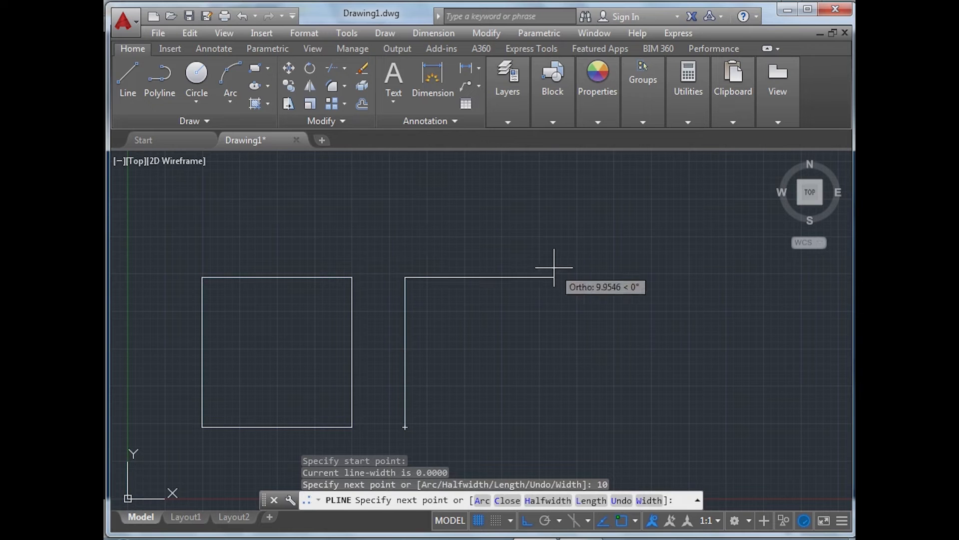
type("5")
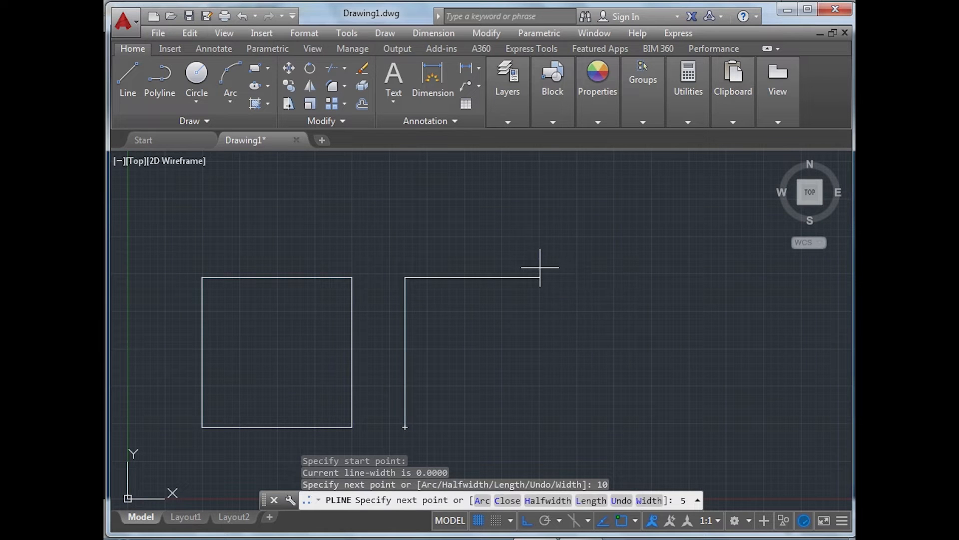
key("Return")
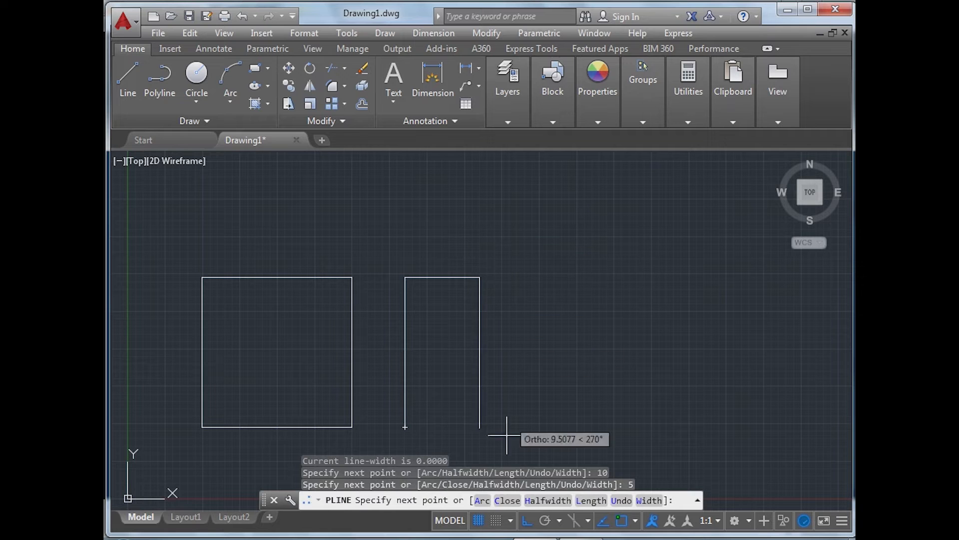
Add a thick polyline segment 5 units to the right with starting and ending half-widths of 1.
right_click(513, 245)
left_click(556, 341)
type("1")
key("Return")
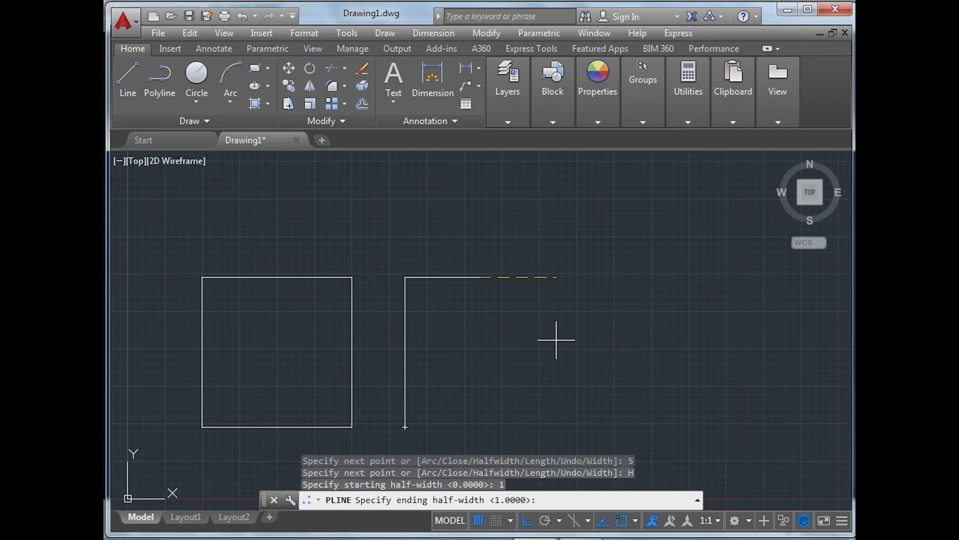
type("1")
key("Return")
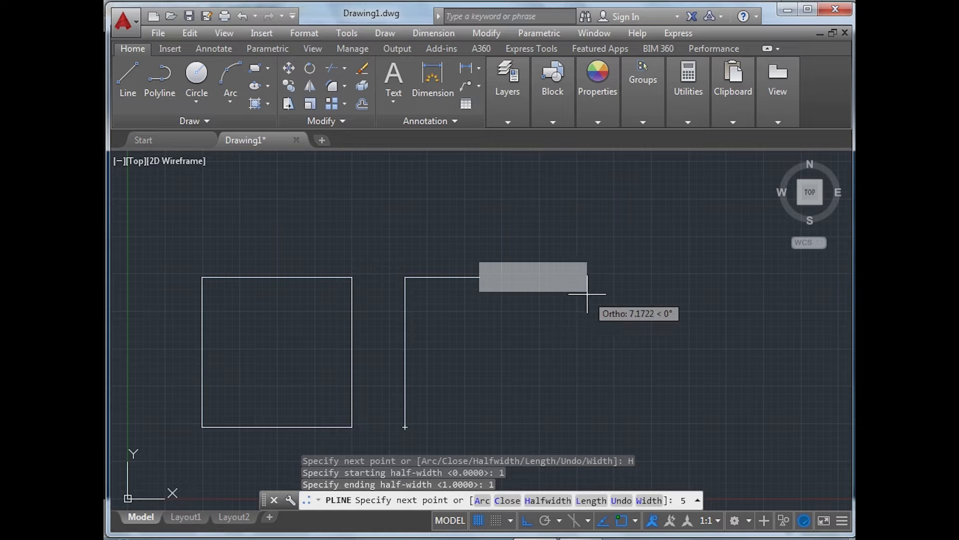
type("5")
key("Return")
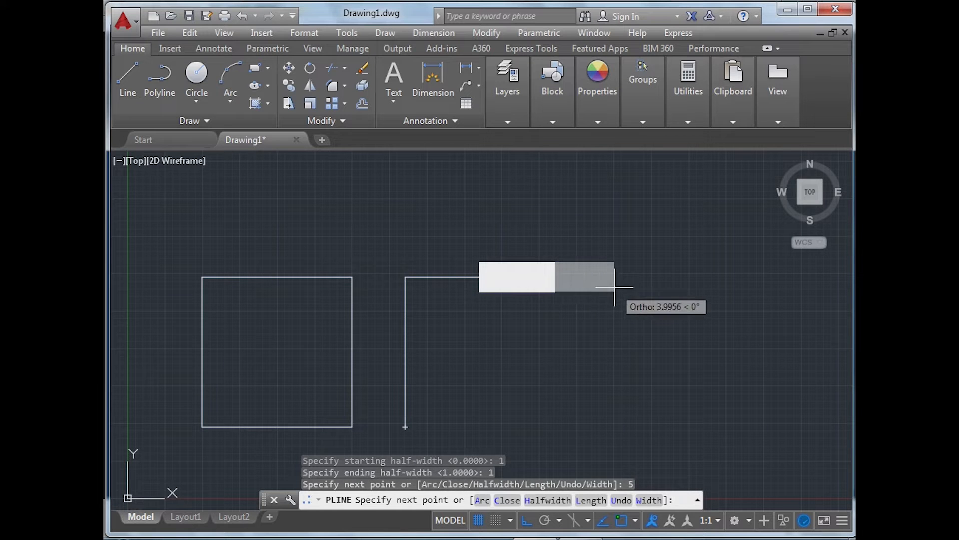
Continue the polyline 5 units to the right with starting and ending half-widths of 0.
right_click(594, 289)
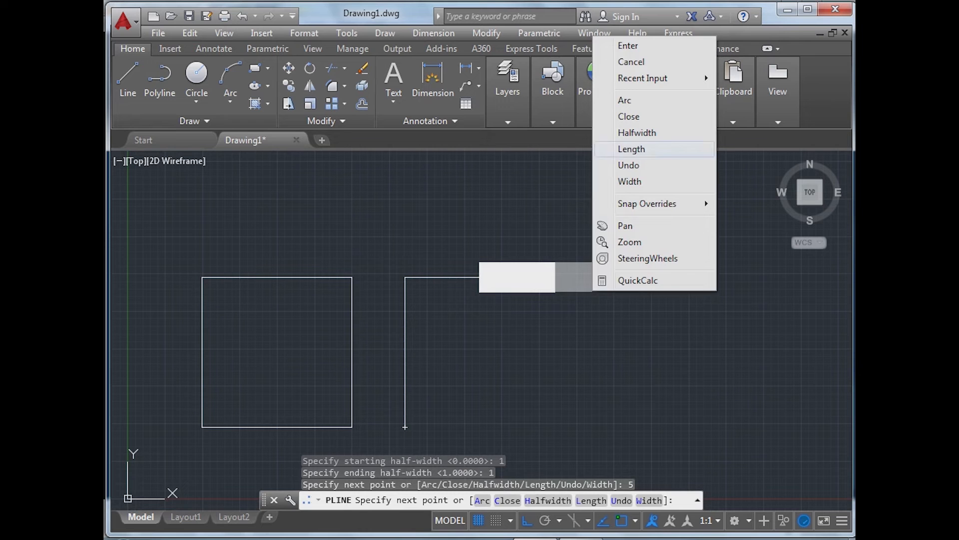
left_click(637, 132)
type("0")
key("Return")
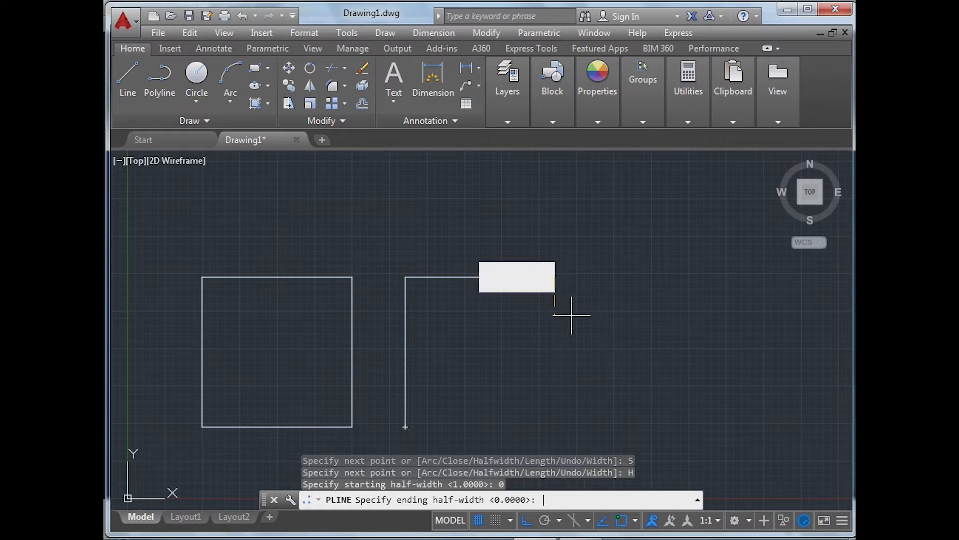
type("0")
key("Return")
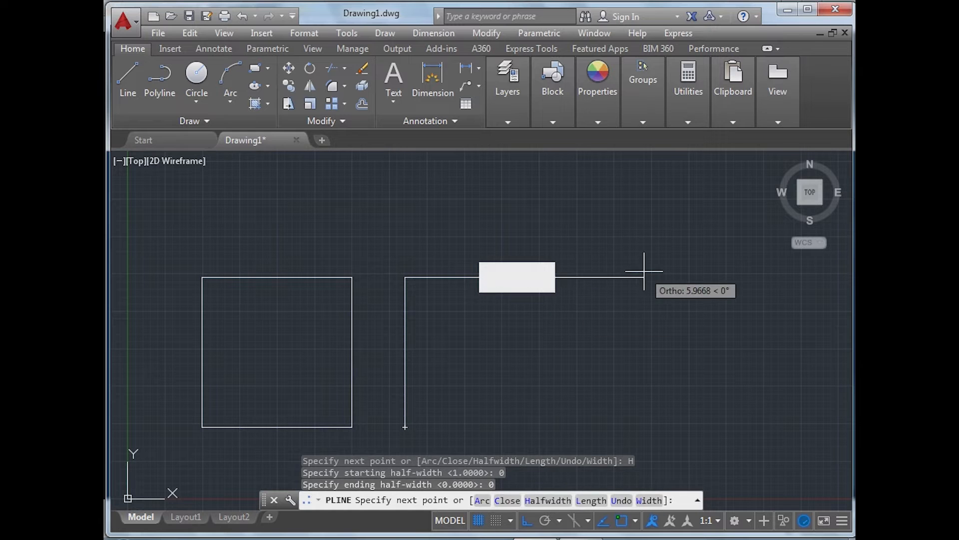
type("5")
key("Return")
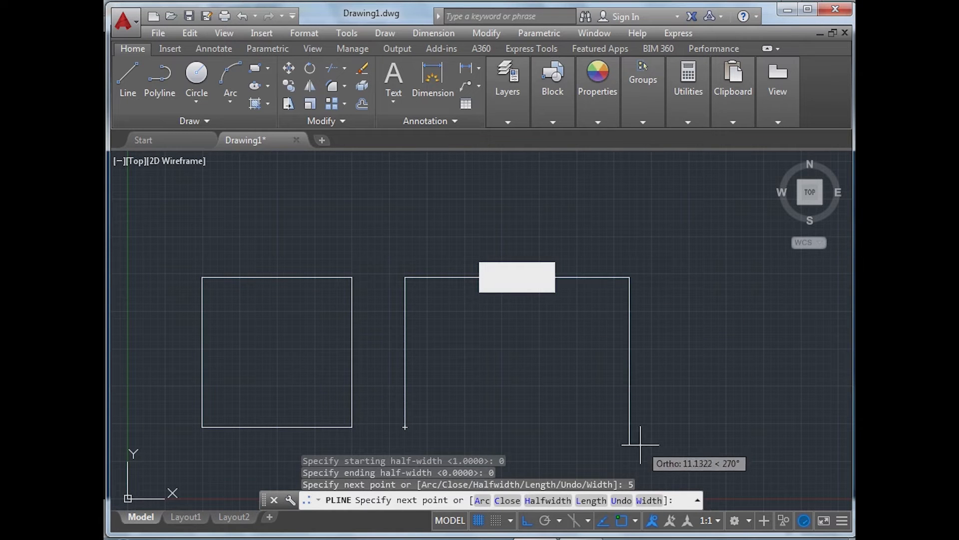
Extend the thin polyline 10 units down and 5 units to the left.
type("10")
key("Return")
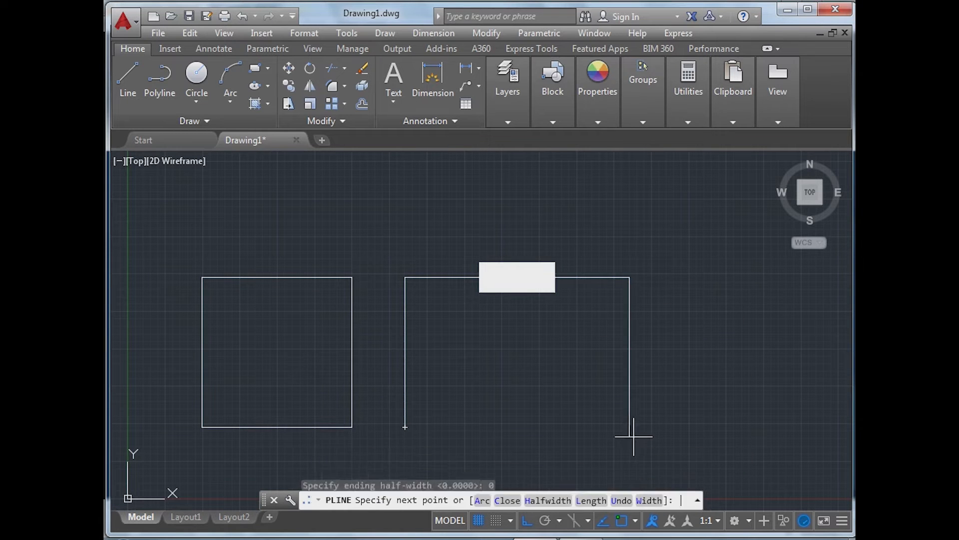
type("5")
key("Return")
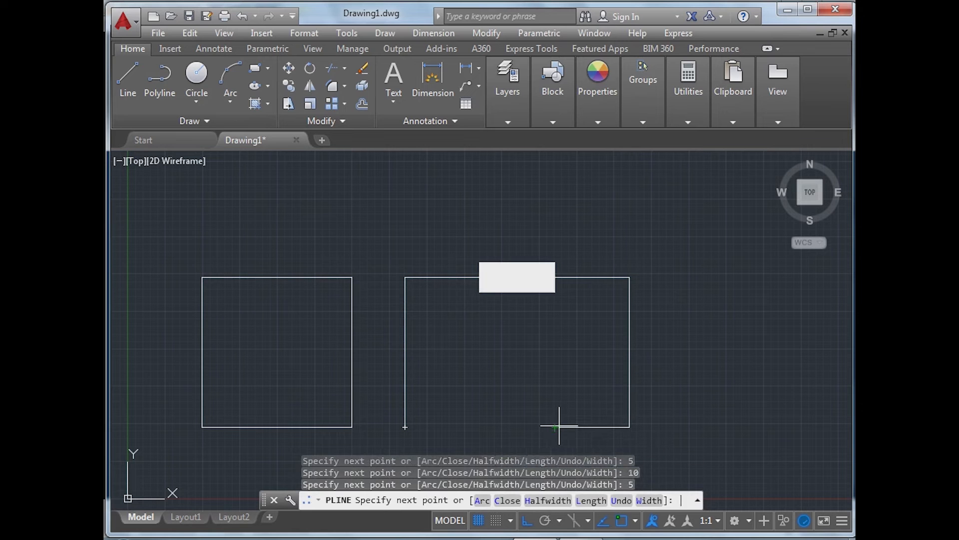
Add a thick segment 5 units to the left along the lower edge, with starting and ending half-widths of 1.
right_click(533, 417)
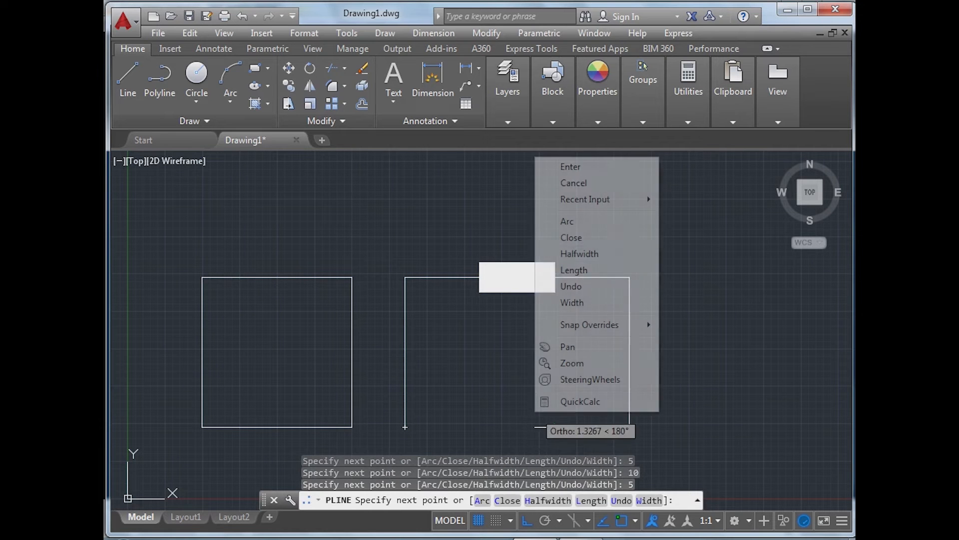
left_click(579, 253)
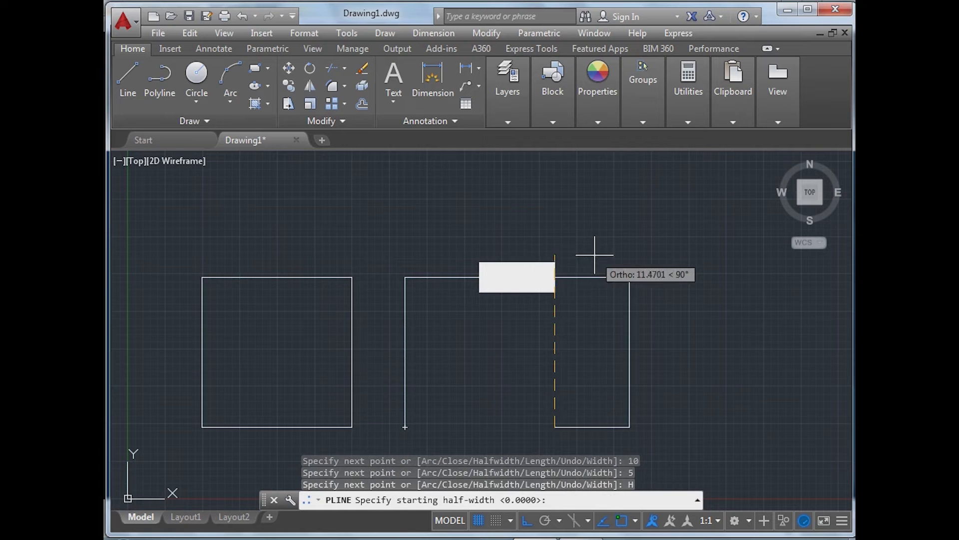
type("5")
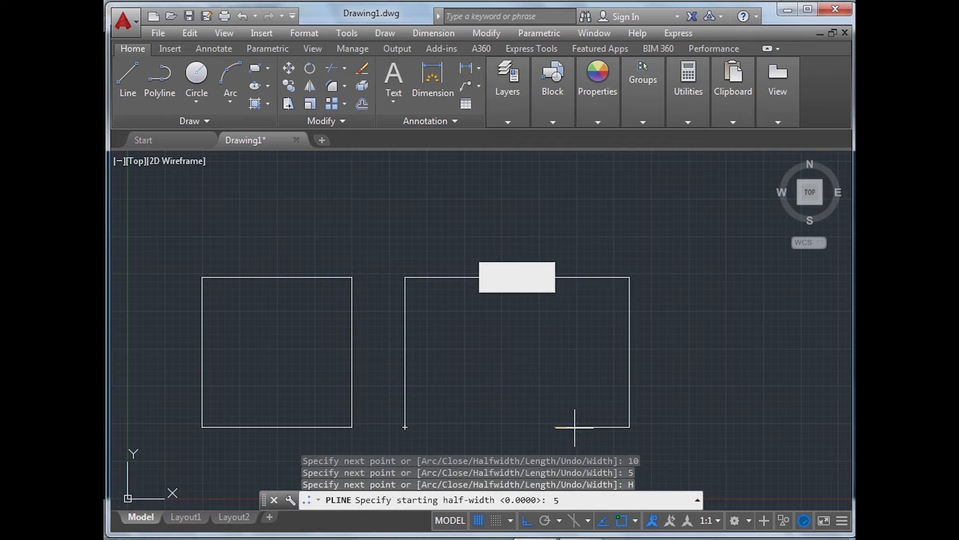
key("Return")
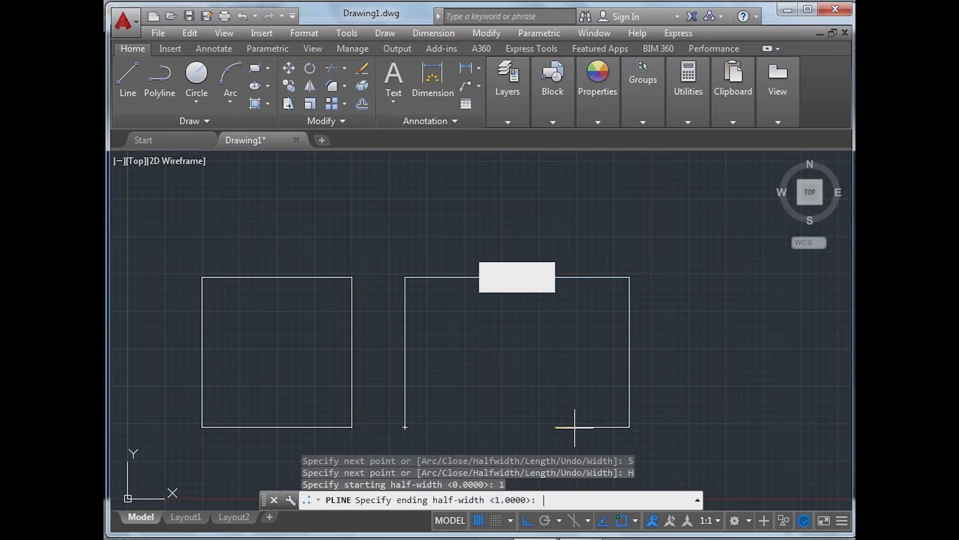
type("1")
key("Return")
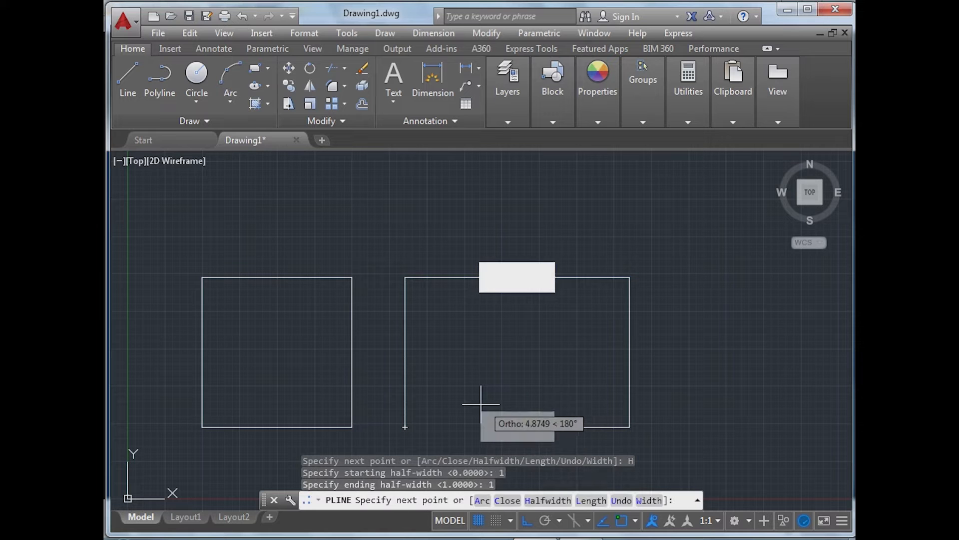
type("5")
key("Return")
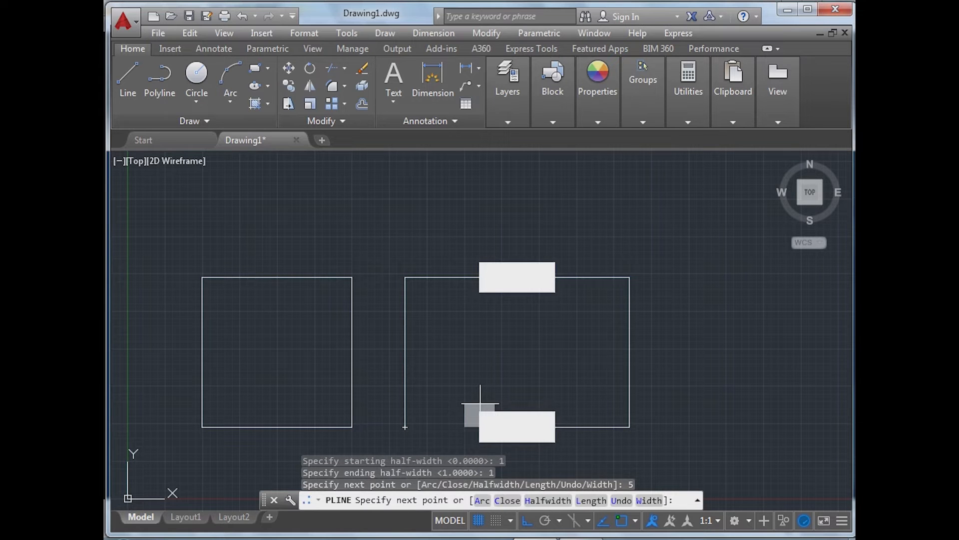
Reset the starting and ending half-widths to 0 and close the polyline back to its start point.
right_click(457, 432)
left_click(497, 274)
type("0")
key("Return")
type("0")
key("Return")
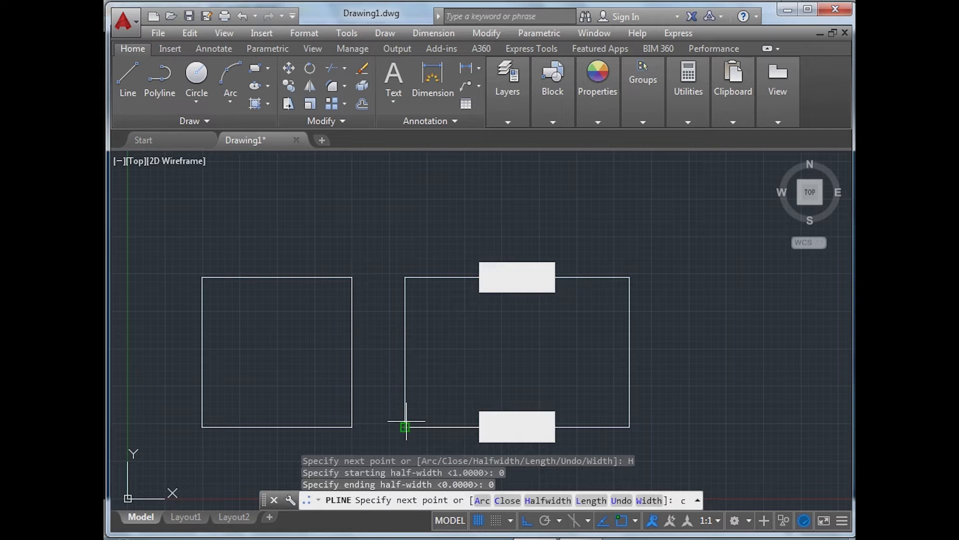
key("Return")
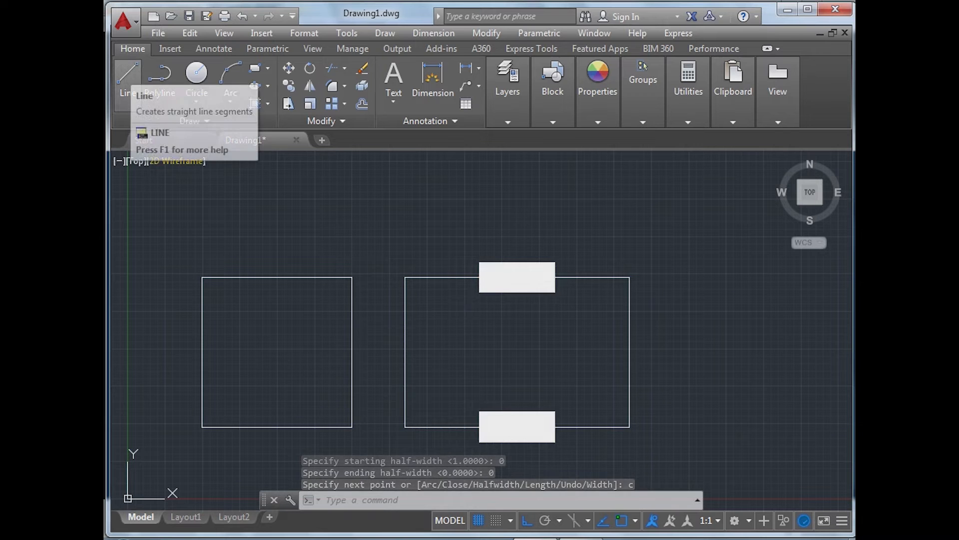
Start a new polyline to the right of the rectangle with a segment 3 units up.
left_click(384, 33)
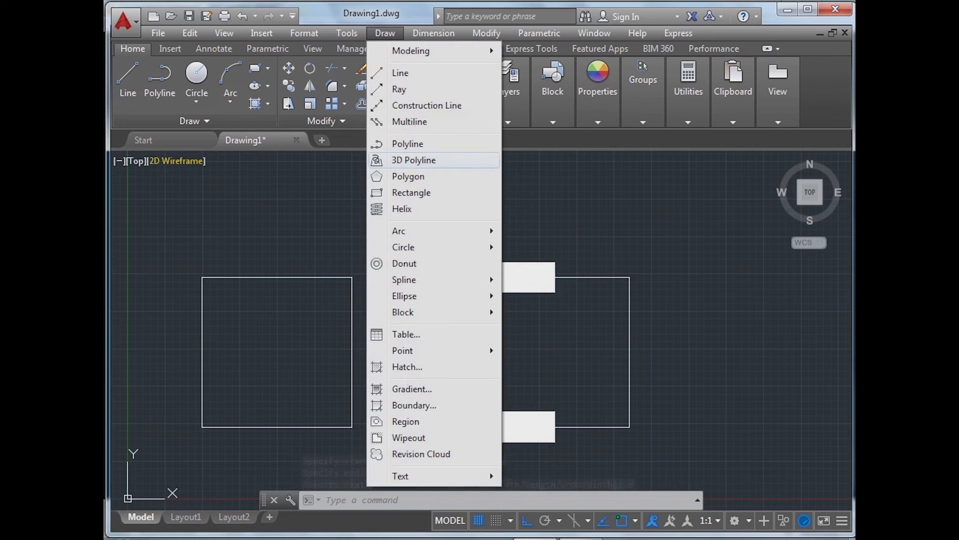
left_click(408, 144)
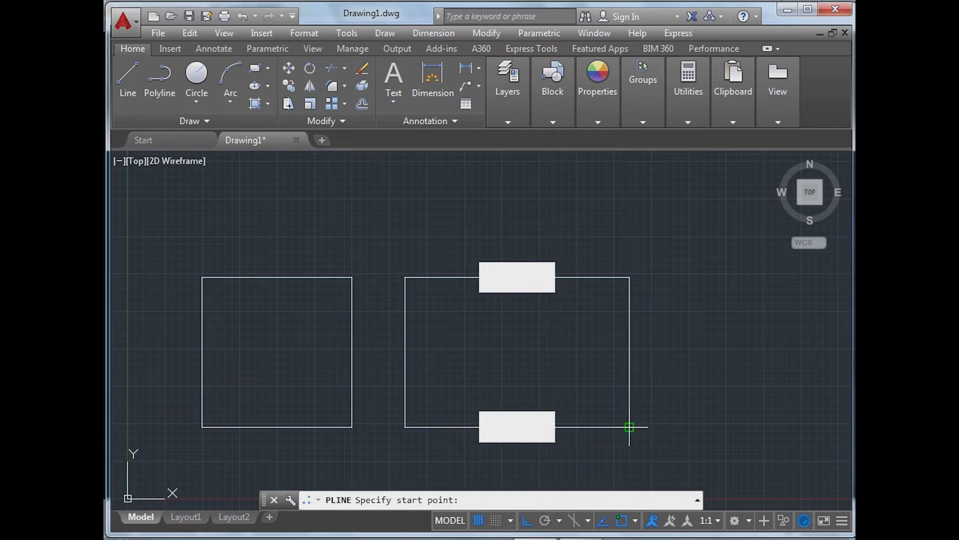
left_click(688, 427)
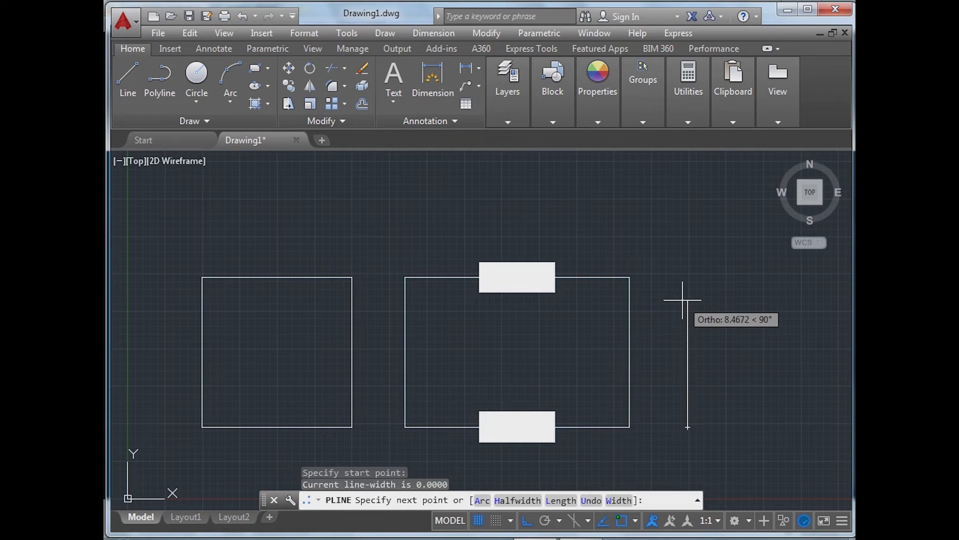
type("3")
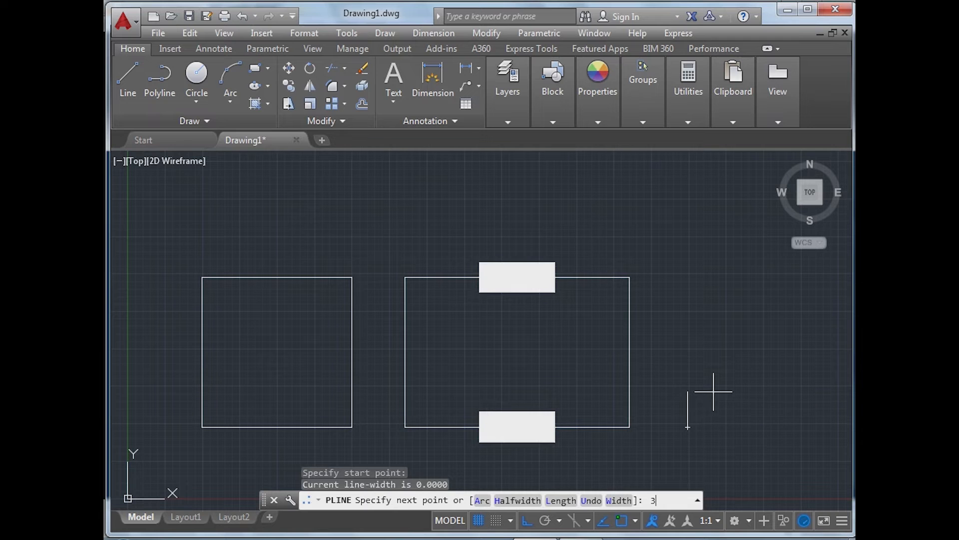
key("Return")
Add an upward arrowhead segment 1 unit long, tapering from a half-width of 0.5 to 0.
right_click(688, 382)
left_click(735, 219)
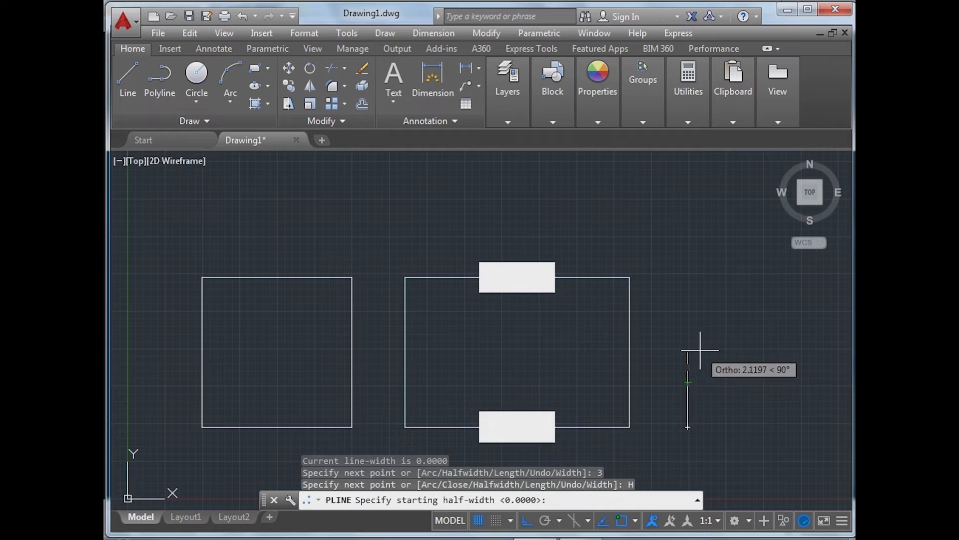
type(".5")
key("Return")
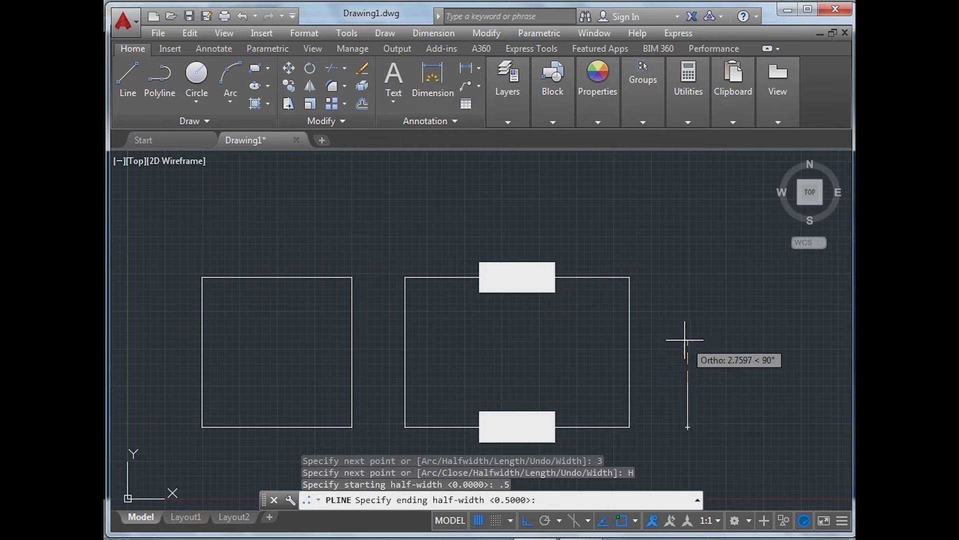
type("0")
key("Return")
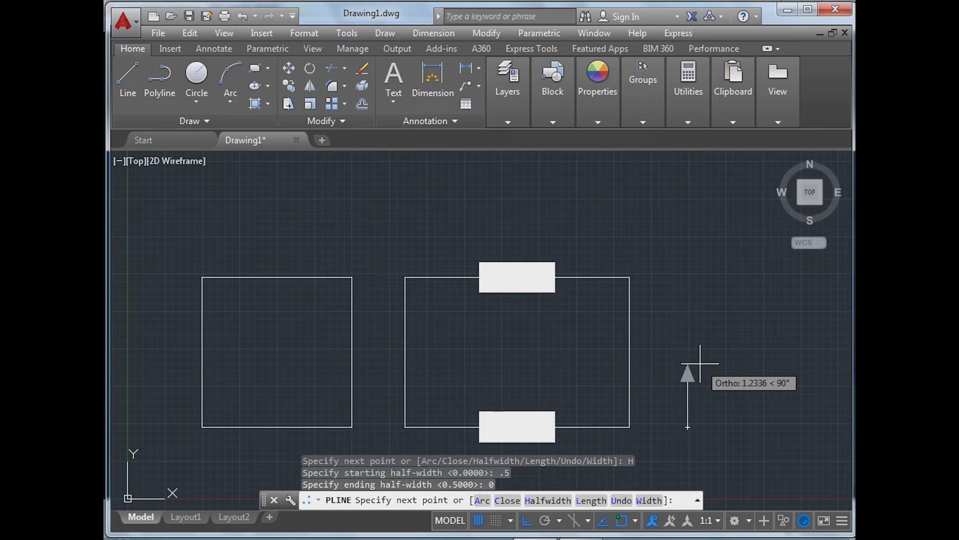
type("1")
key("Return")
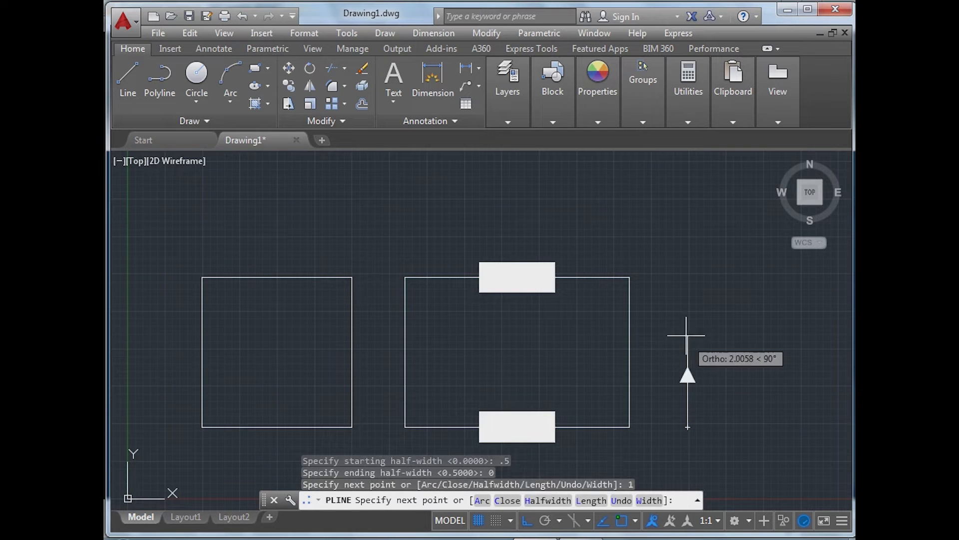
Continue the polyline beyond the arrowhead 3 units up and 3 units to the right.
type("3")
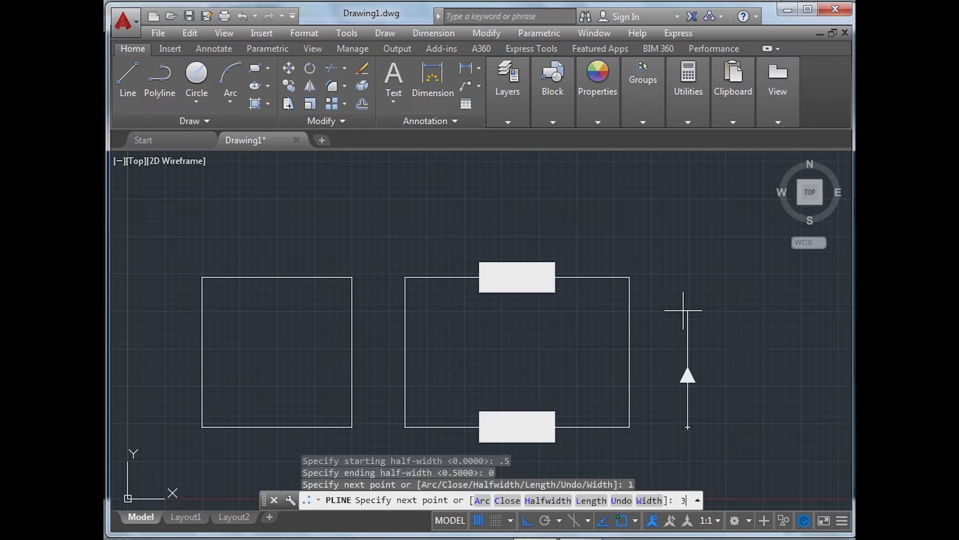
key("Return")
type("3")
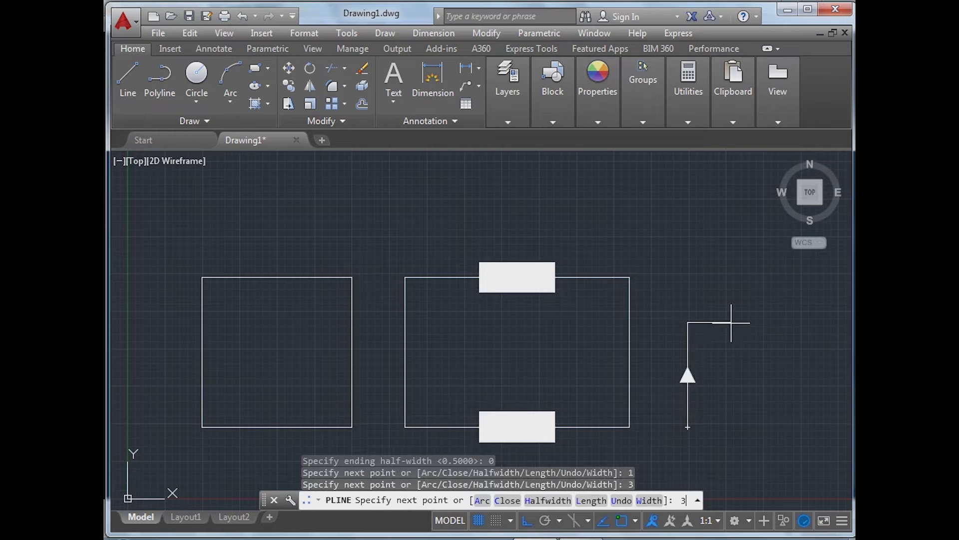
key("Return")
Add a rightward arrowhead segment 1 unit long, tapering from a half-width of 0.5 to 0.
right_click(732, 323)
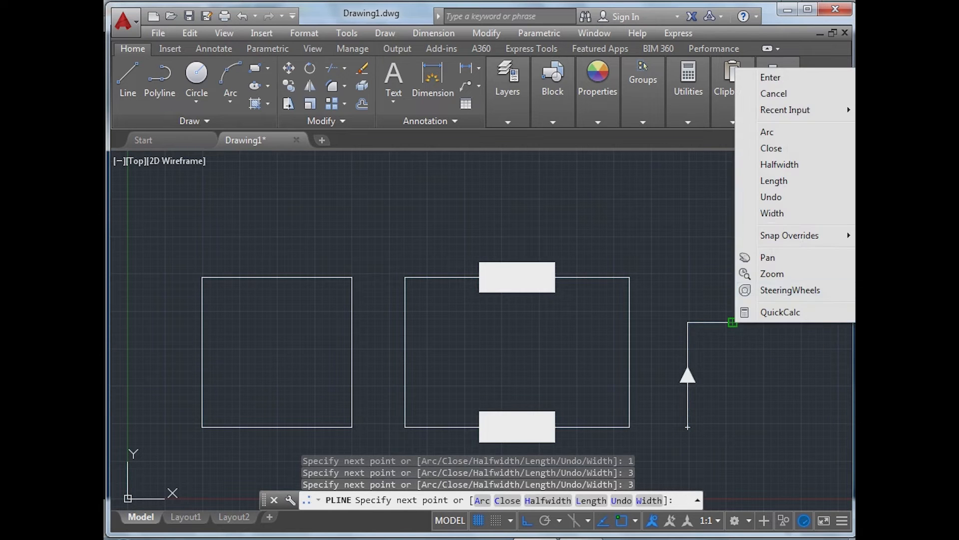
left_click(779, 164)
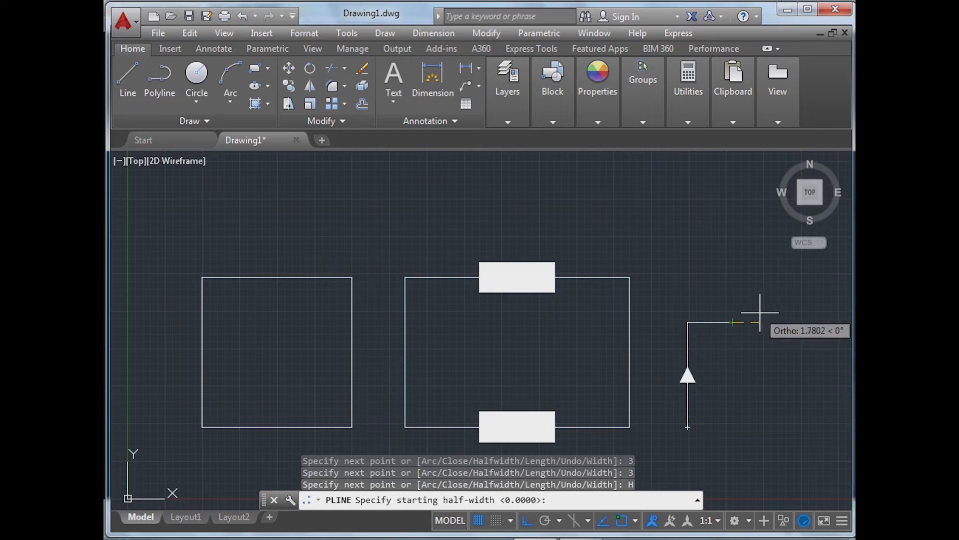
type(".5")
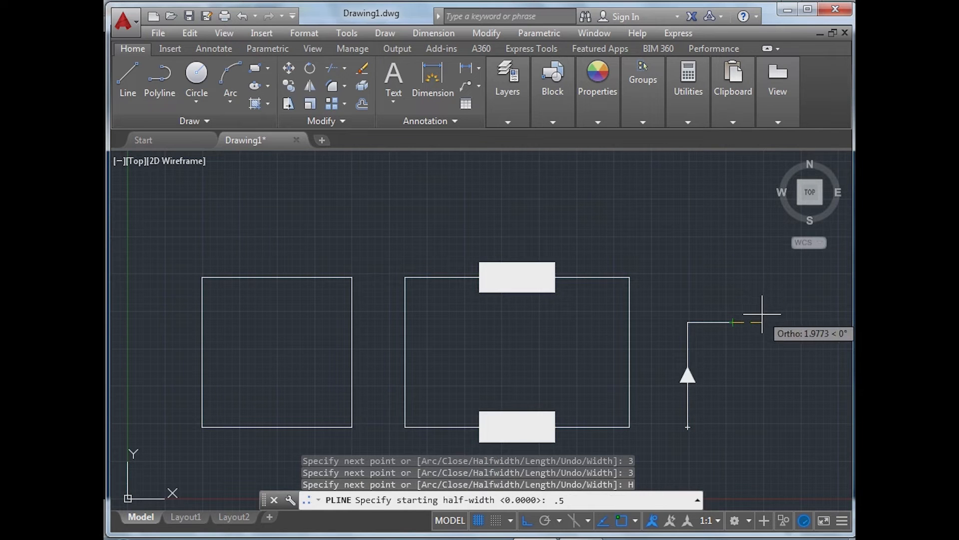
key("Return")
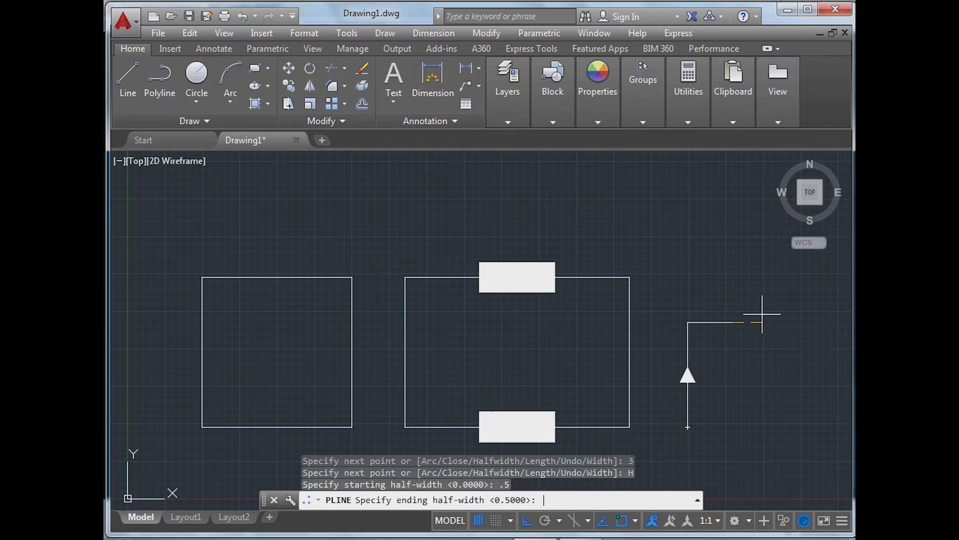
type("0")
key("Return")
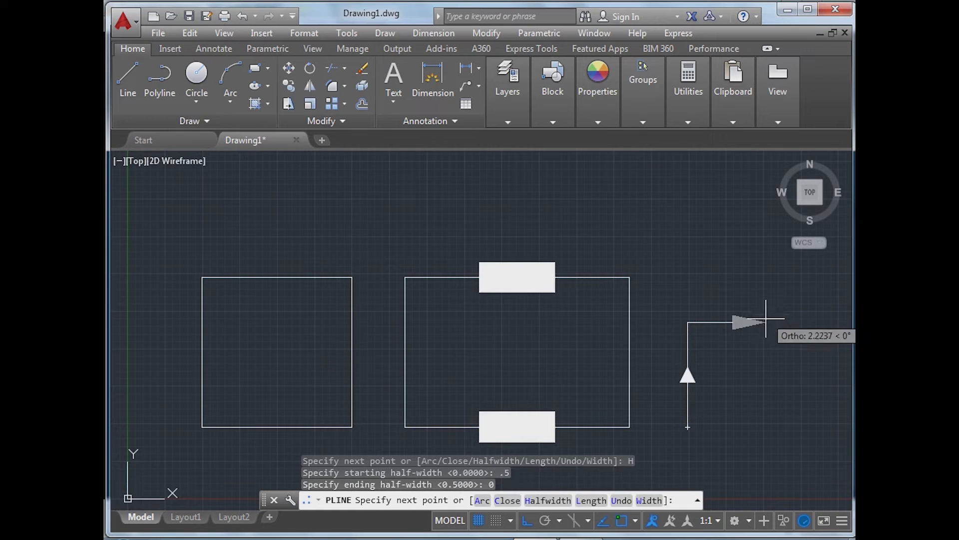
scroll(744, 321, "up", 2)
type("1")
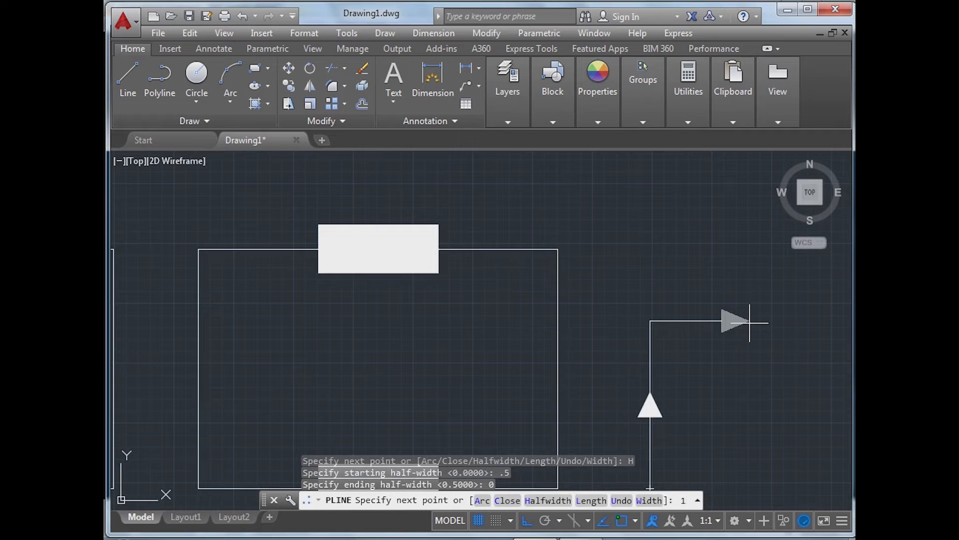
key("Return")
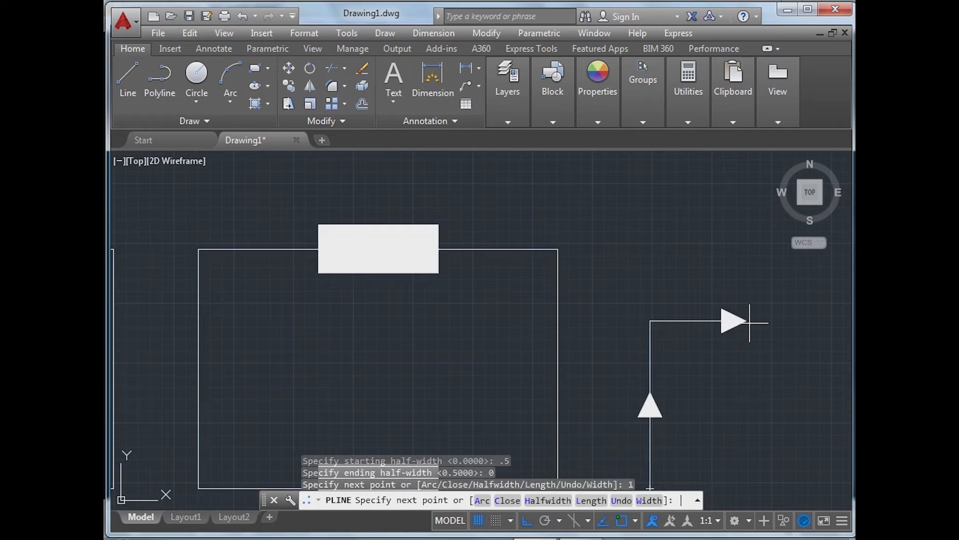
Continue the polyline beyond the rightward arrowhead 3 units to the right and 3 units down.
type("3")
key("Return")
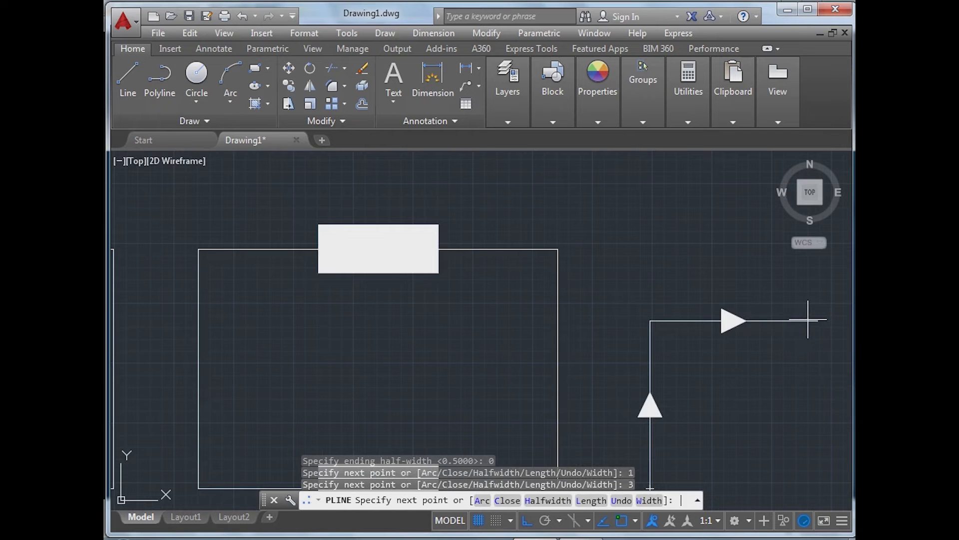
type("3")
key("Return")
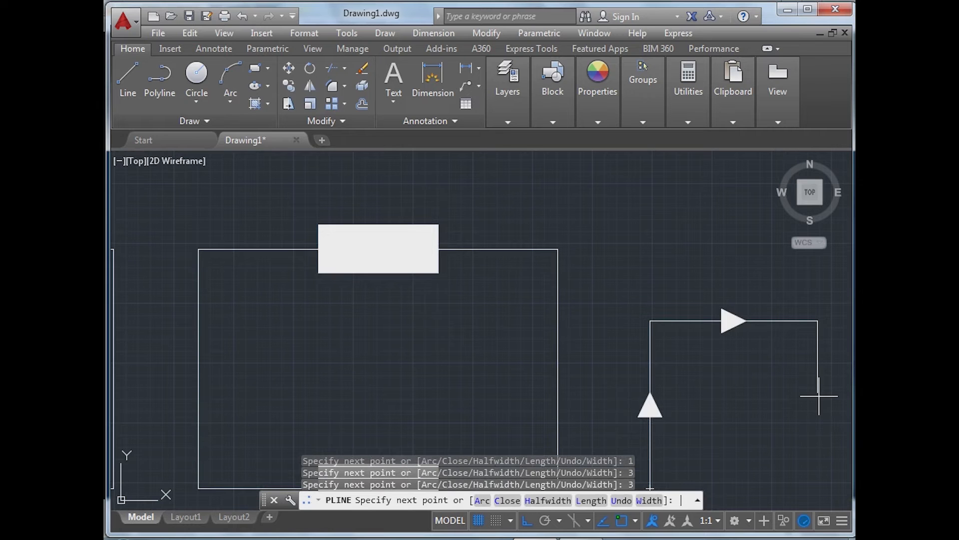
Add a downward arrowhead segment 1 unit long, tapering from a half-width of 0.5 to 0.
right_click(818, 395)
left_click(779, 238)
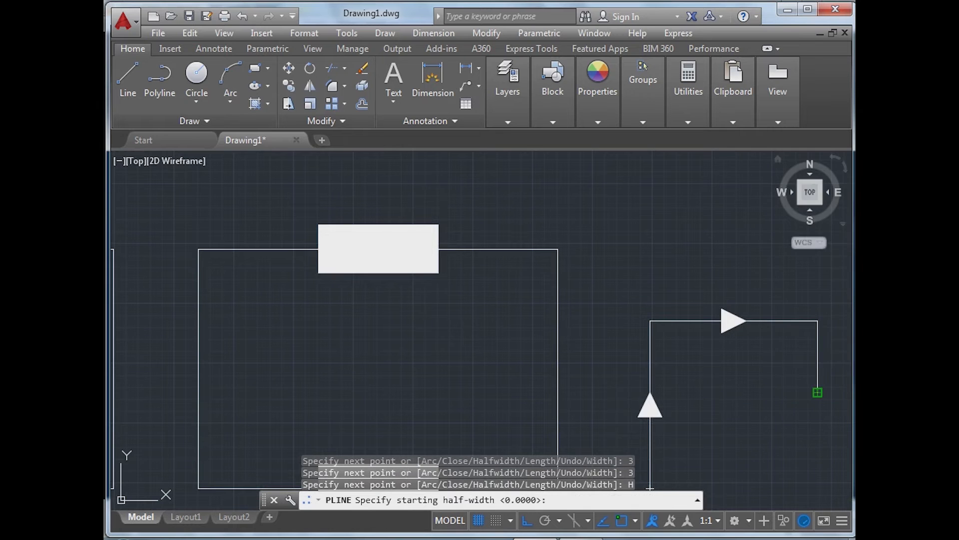
type(".5")
key("Return")
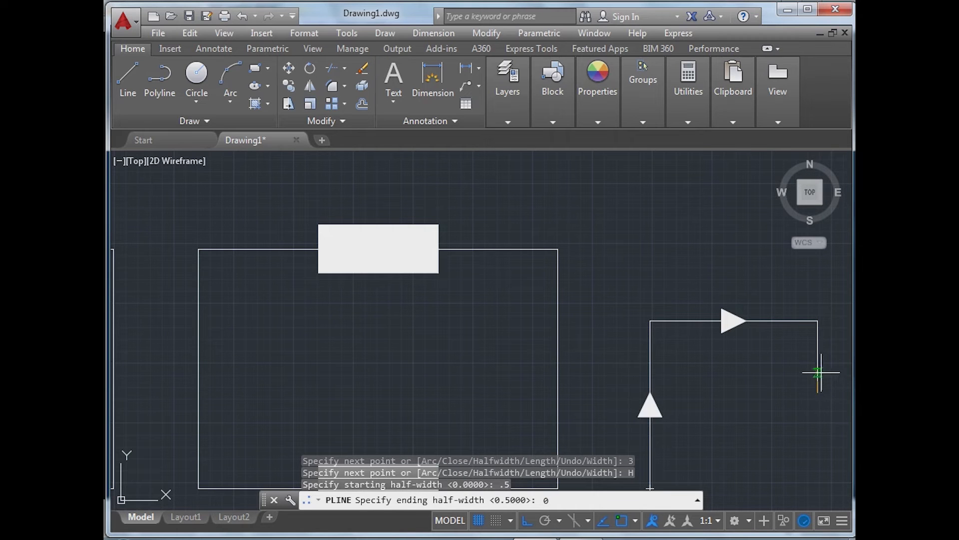
scroll(820, 399, "down", 1)
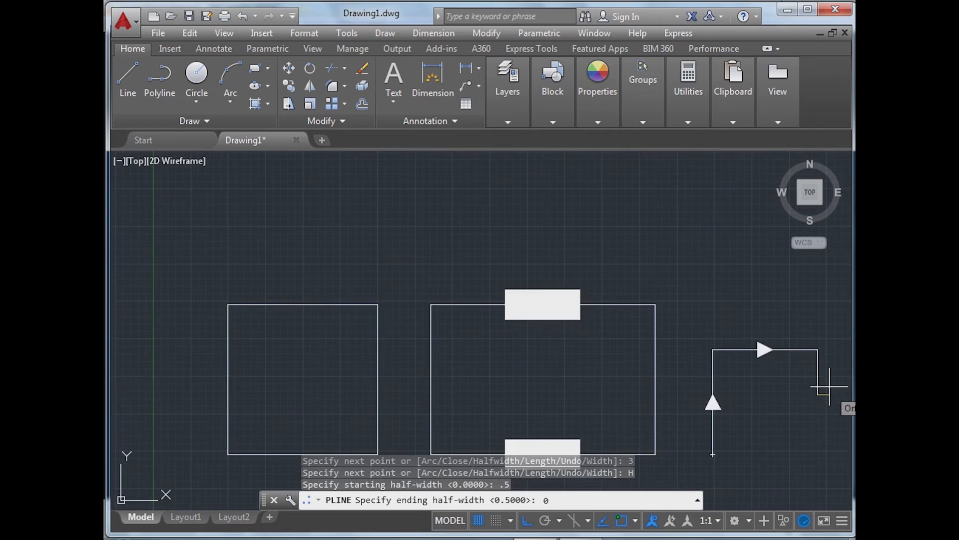
scroll(824, 393, "up", 4)
type("u")
key("Return")
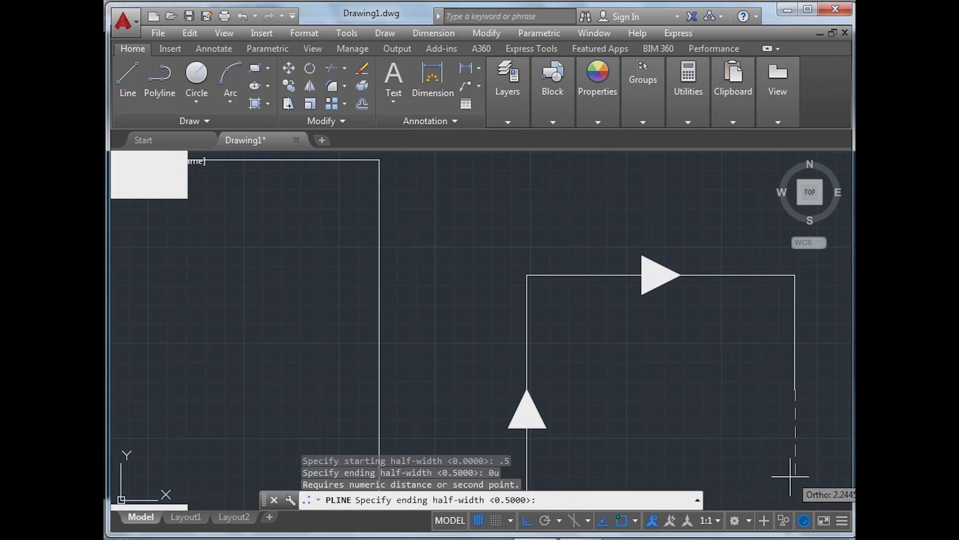
key("Return")
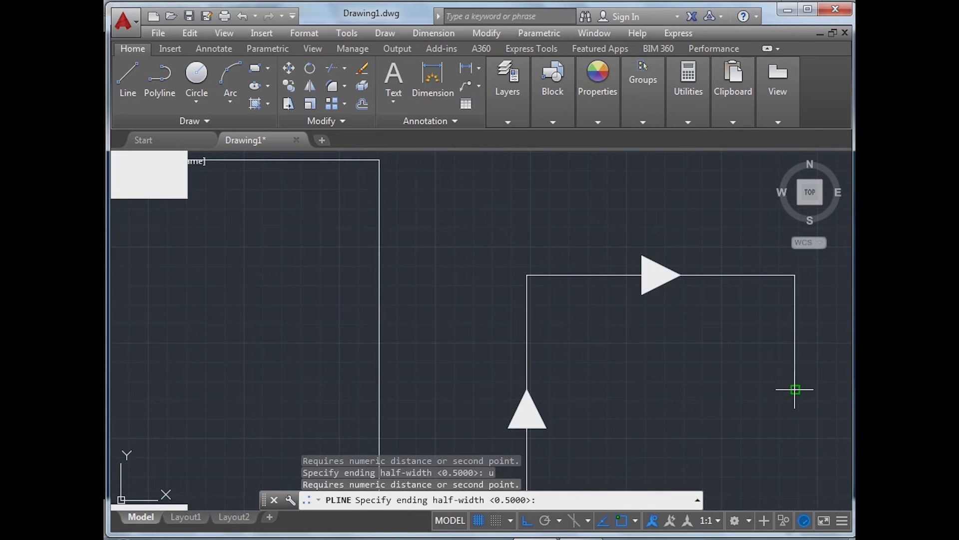
type("0")
key("Return")
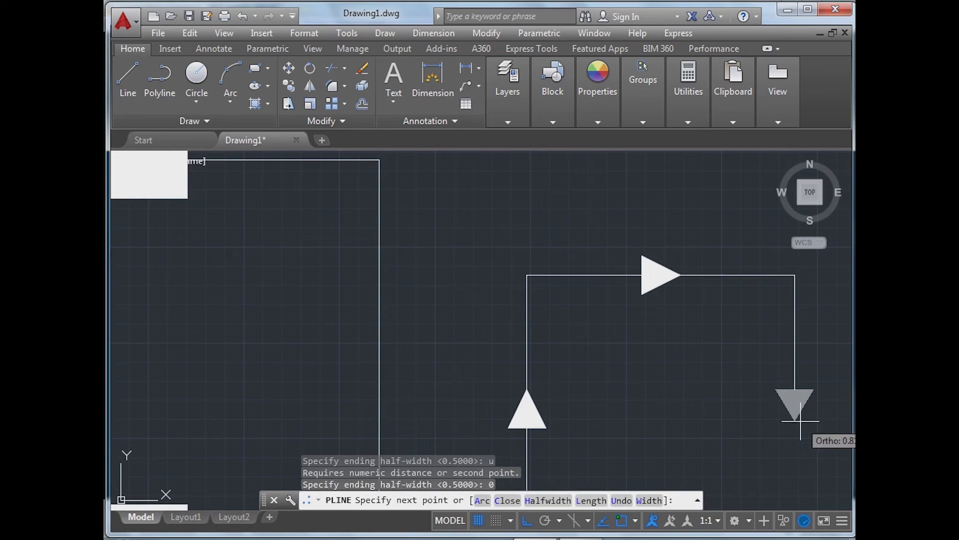
type("1")
key("Return")
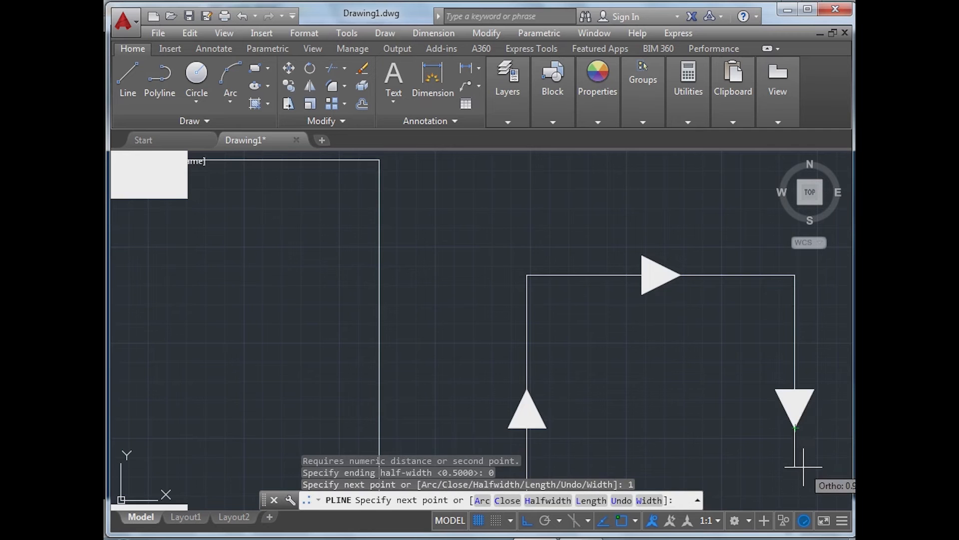
Continue the polyline beyond the downward arrowhead 3 units down and 3 units to the left.
scroll(799, 455, "down", 4)
type("3")
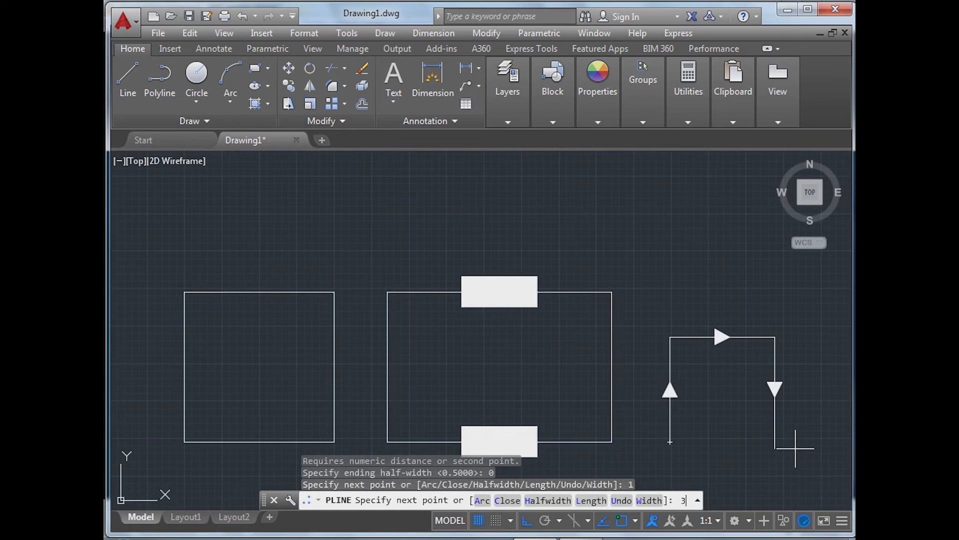
key("Return")
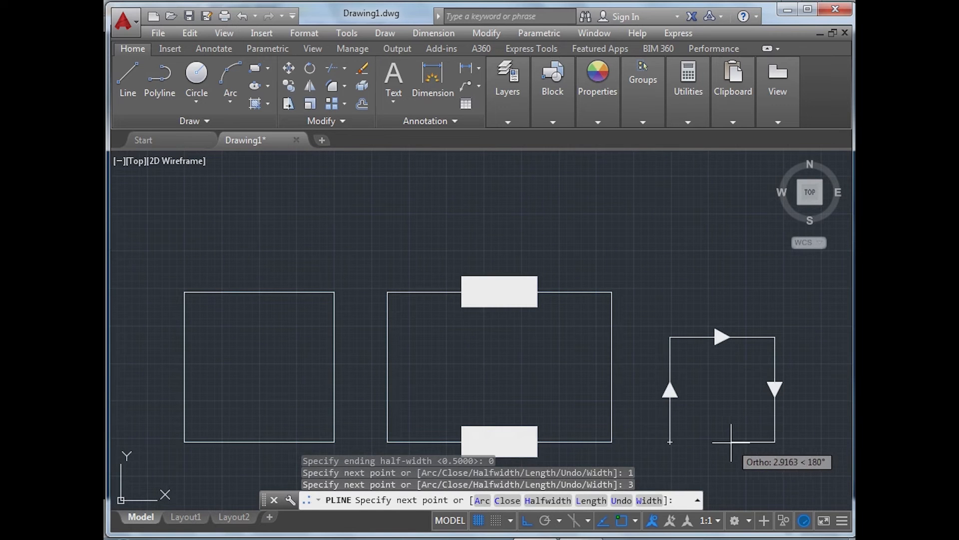
type("3")
key("Return")
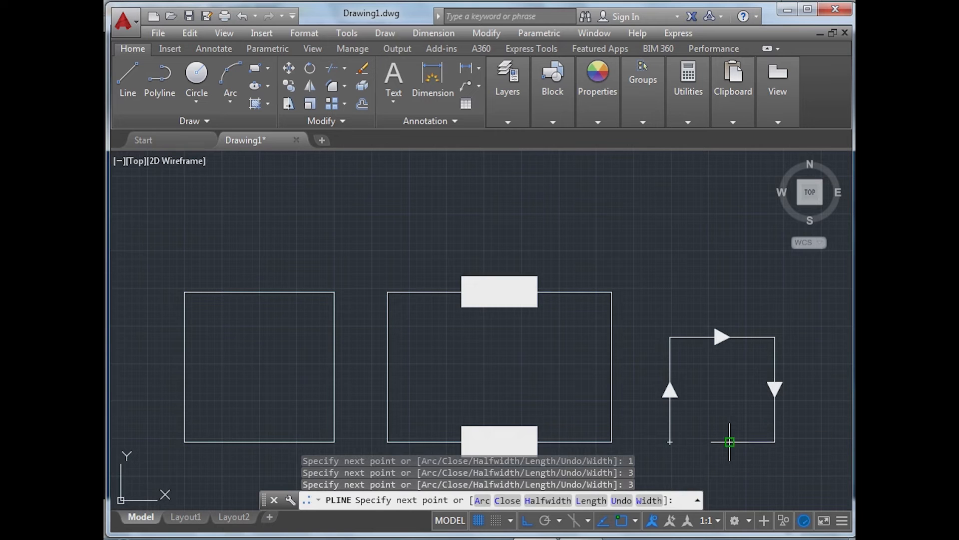
Add a leftward arrowhead segment 1 unit long, tapering from a half-width of 0.5 to 0.
right_click(730, 442)
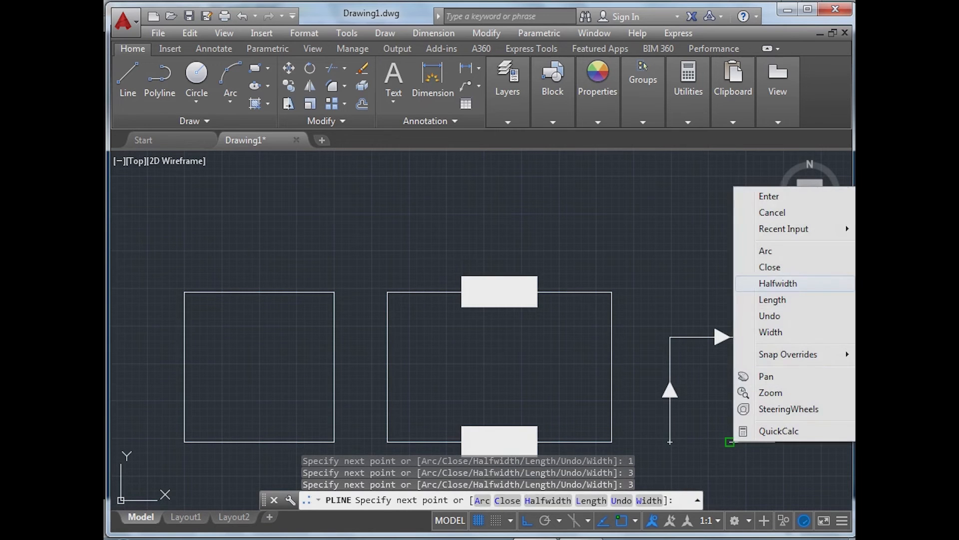
left_click(770, 280)
type(".")
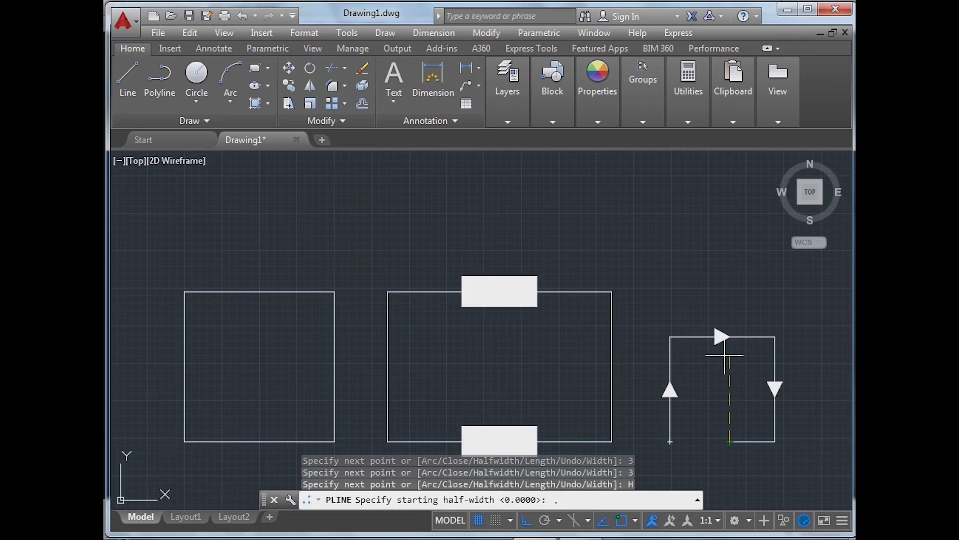
type("5")
key("Return")
type("0")
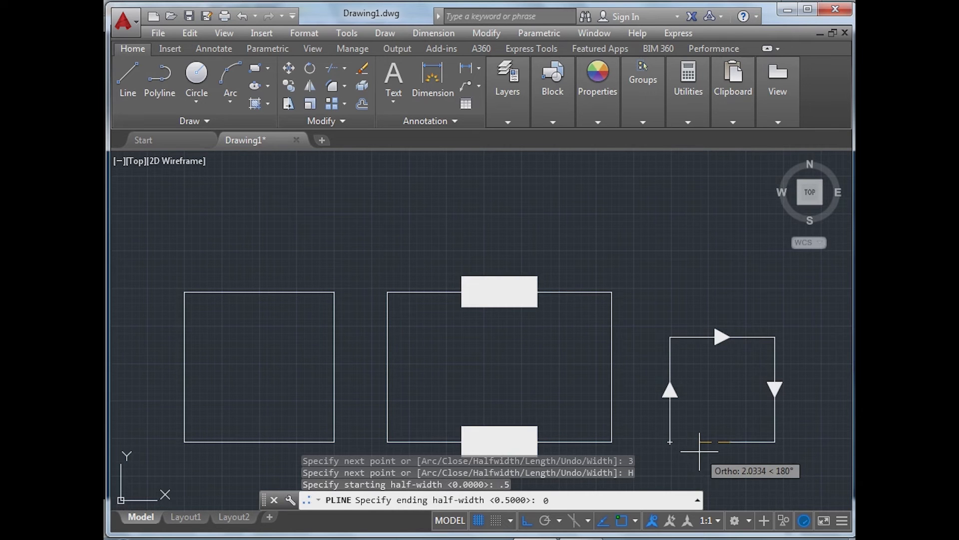
key("Return")
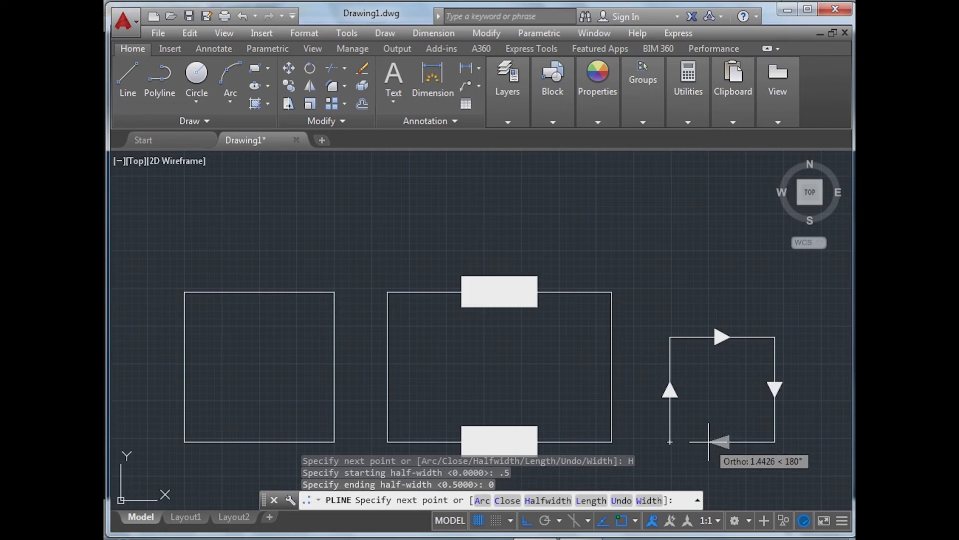
type("1")
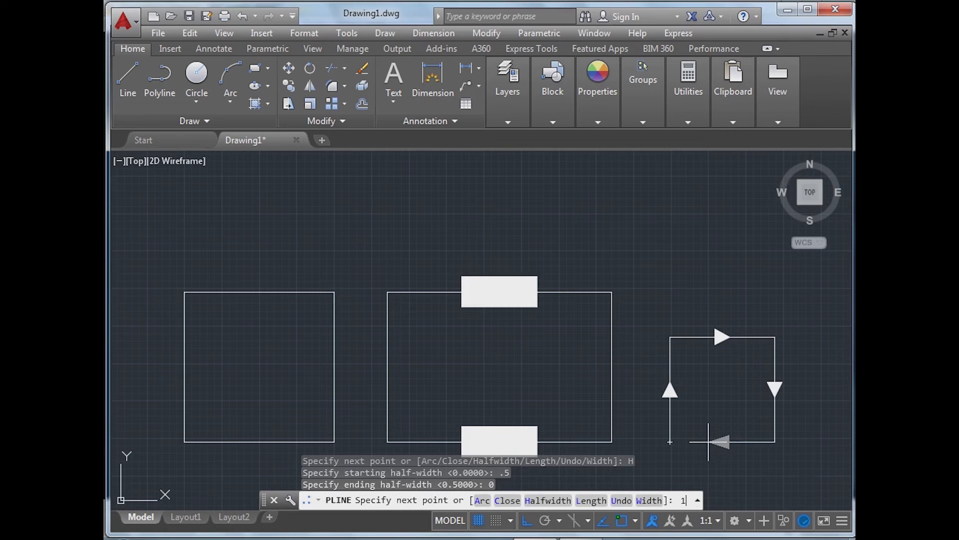
key("Return")
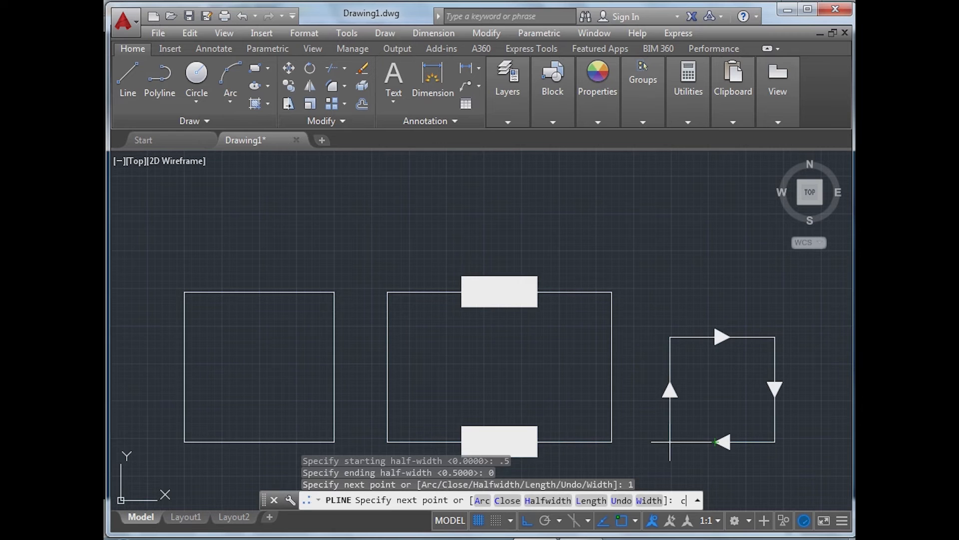
Close the arrowhead polyline back to its start point and zoom to show all of the drawing.
key("Return")
scroll(737, 426, "up", 2)
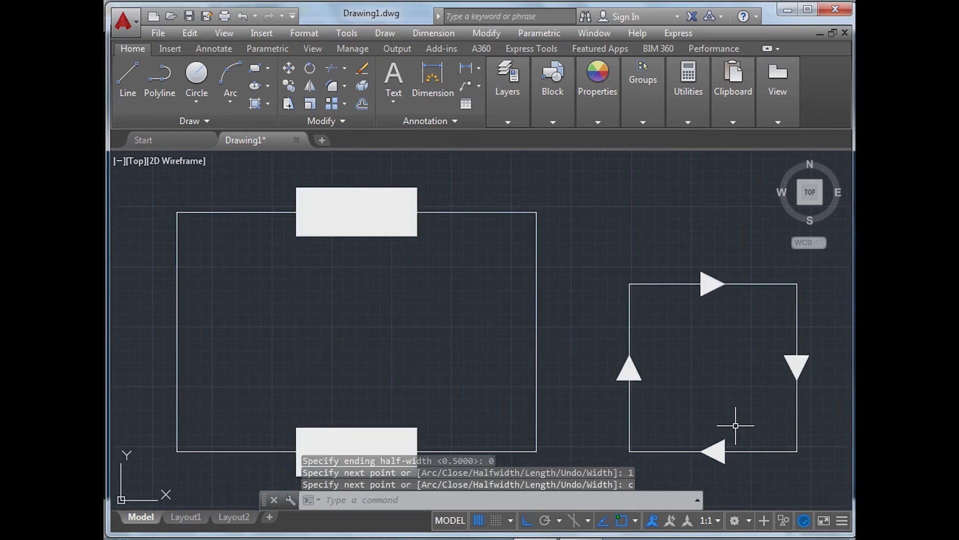
scroll(720, 387, "down", 2)
type("z")
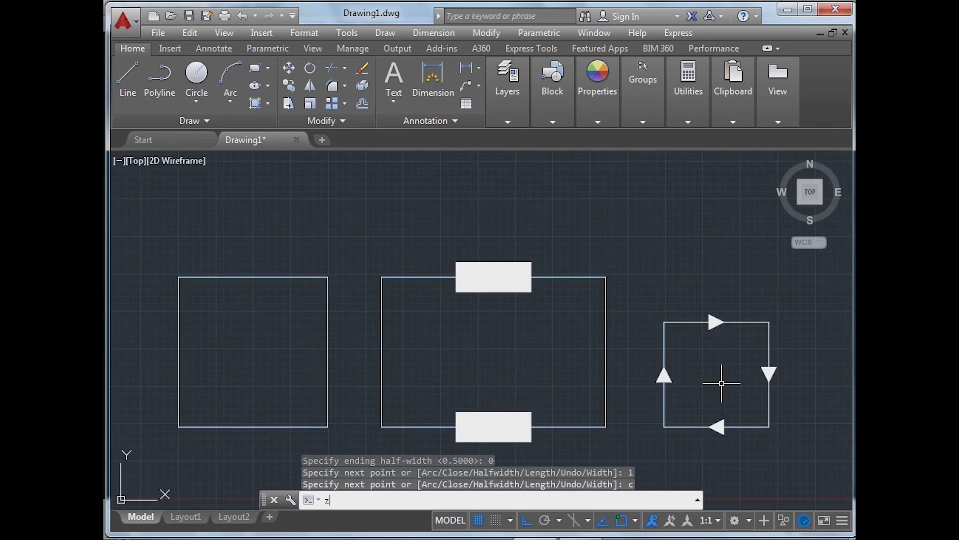
key("Return")
type("a")
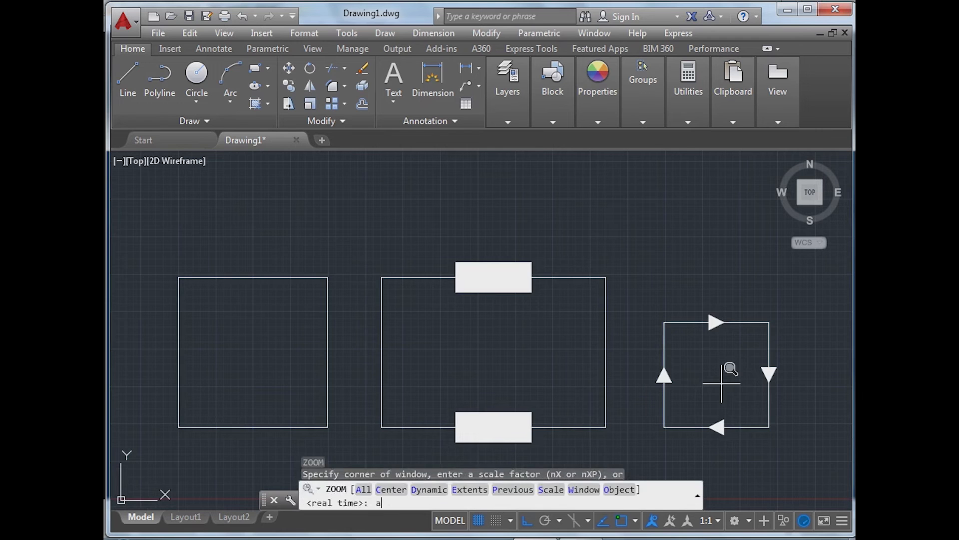
key("Return")
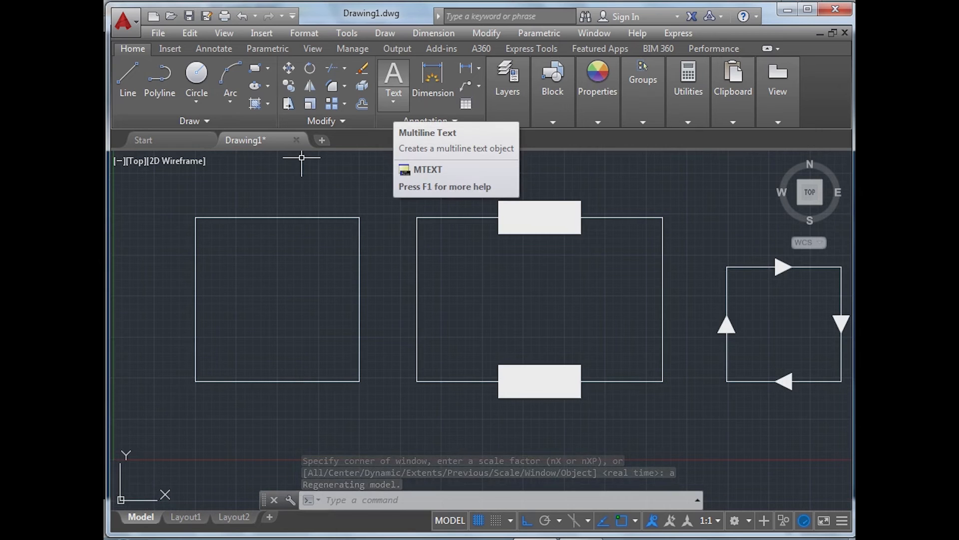
Place a multiline text reading "PLine" just below the plain square.
left_click(394, 100)
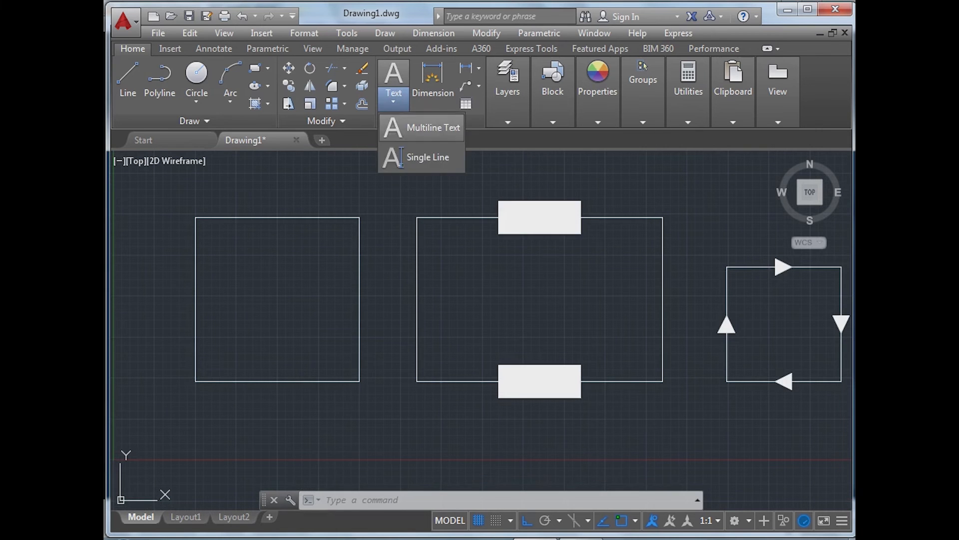
left_click(429, 127)
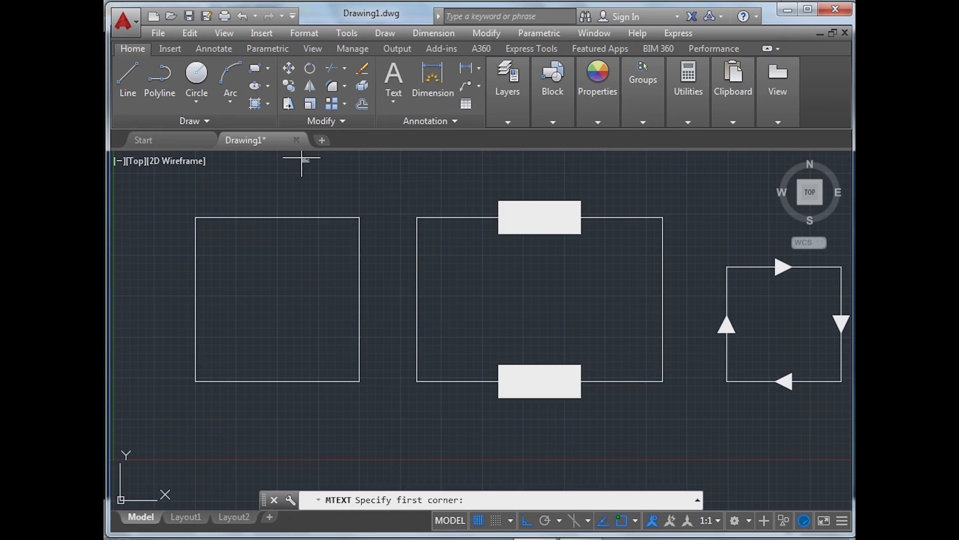
left_click(240, 401)
left_click(305, 422)
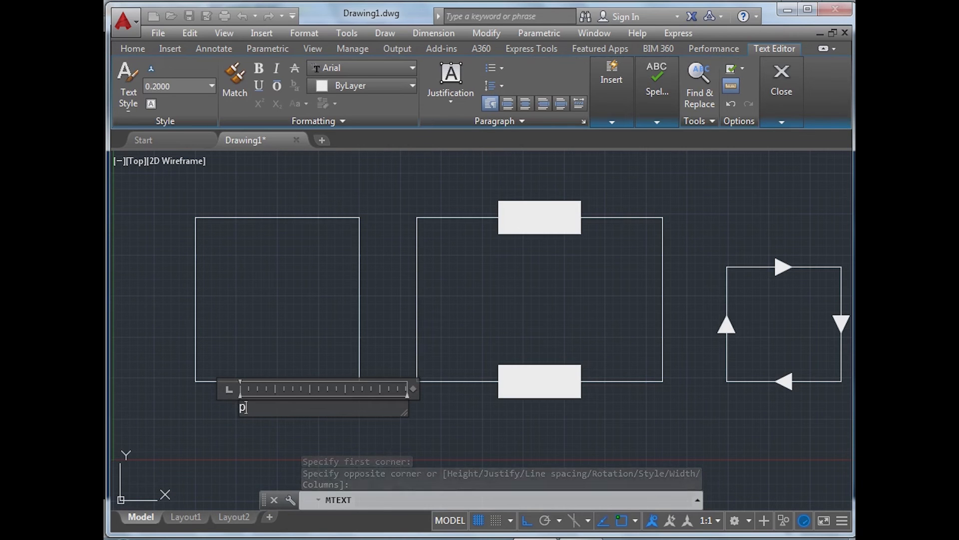
type("p")
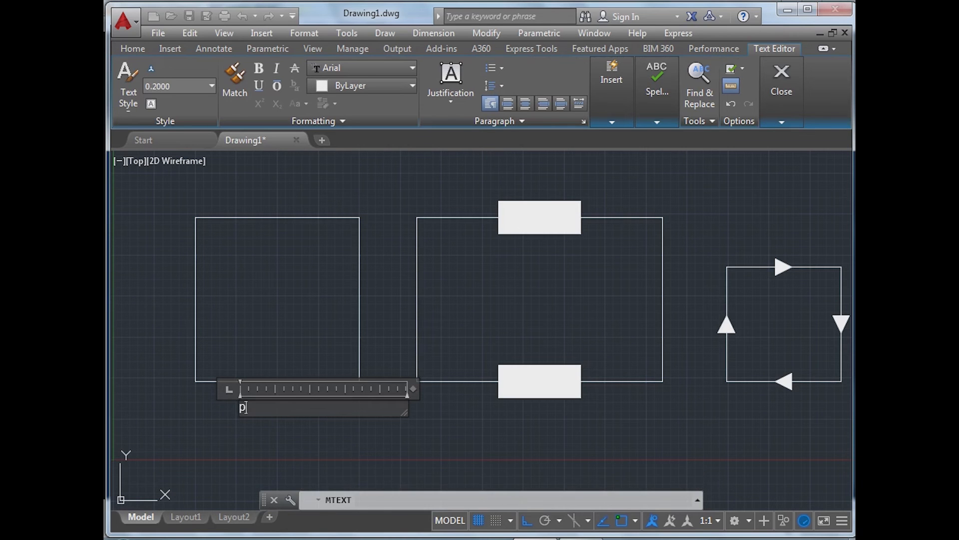
key("BackSpace")
type("PLine")
left_click(313, 429)
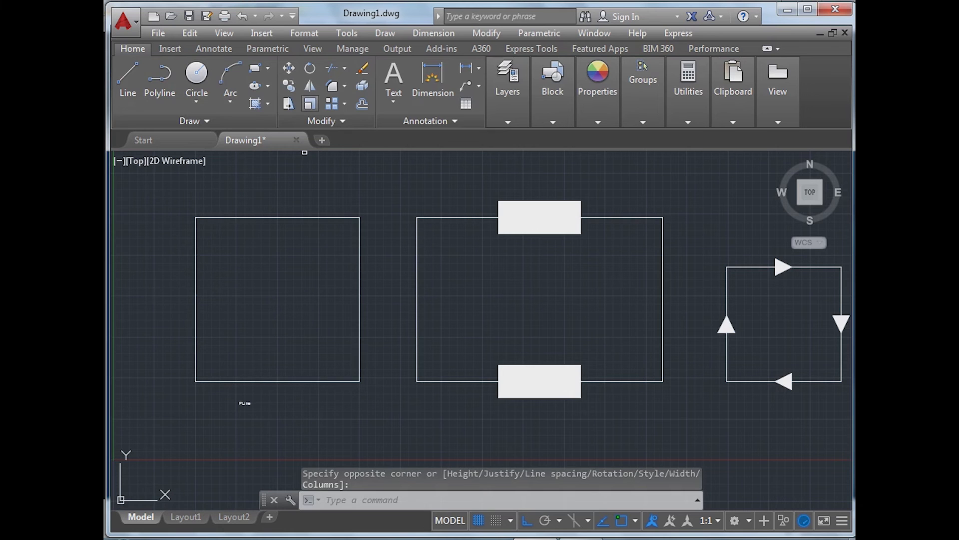
Scale the "PLine" text below the plain square by a factor of 3, using its upper-left point as base.
left_click(310, 104)
left_click(262, 420)
left_click(222, 395)
key("Return")
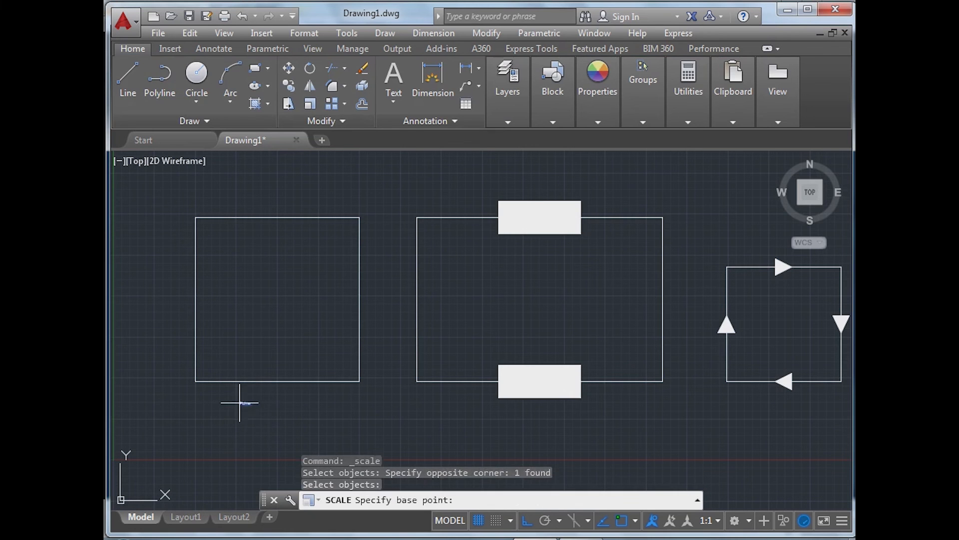
left_click(242, 402)
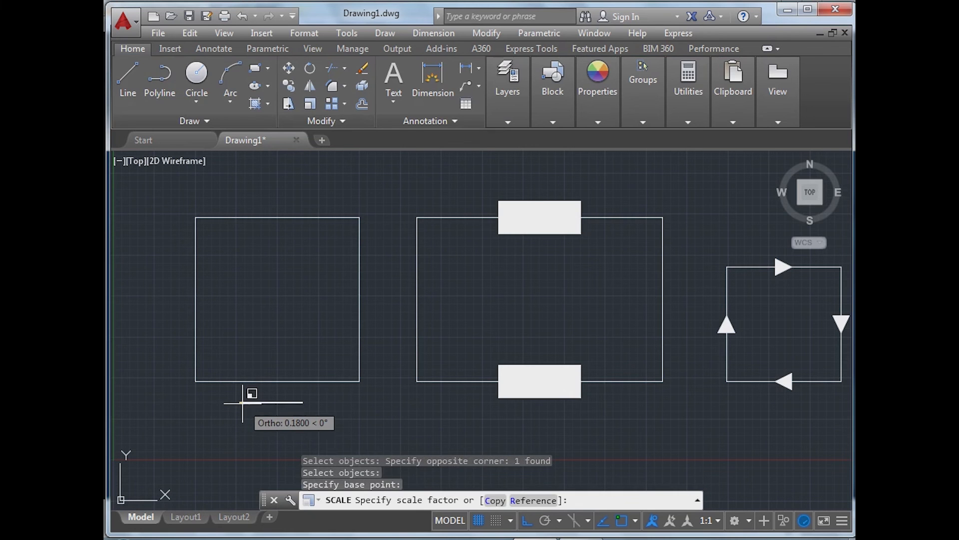
type("3")
key("Return")
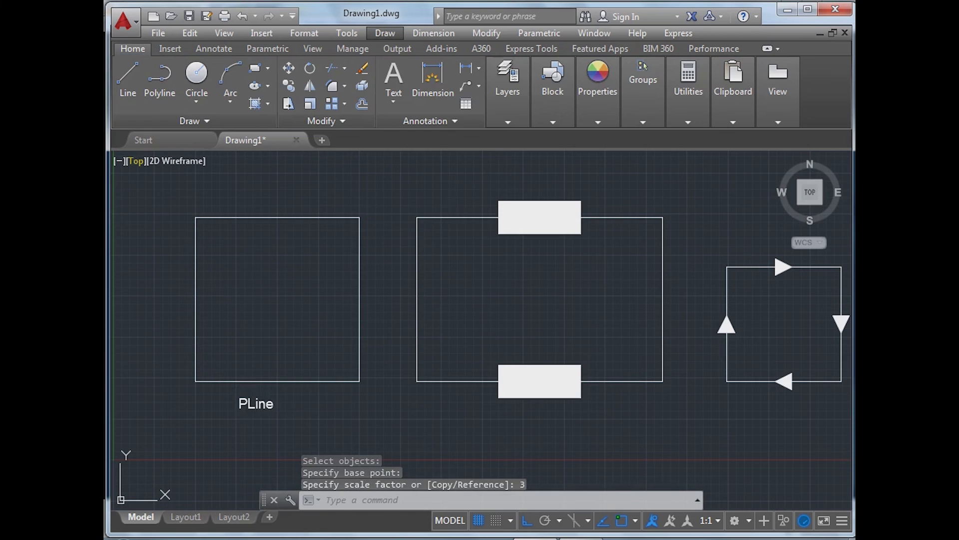
left_click(385, 33)
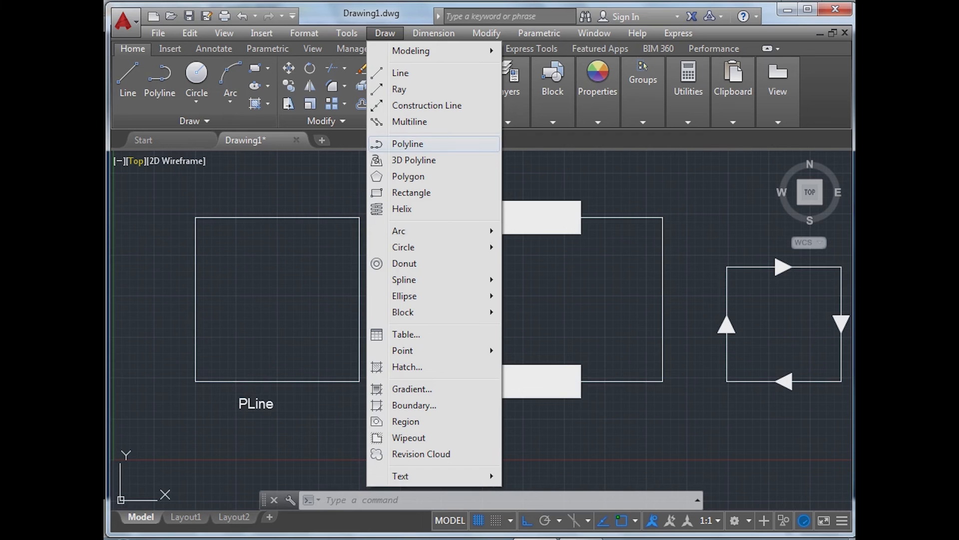
left_click(301, 393)
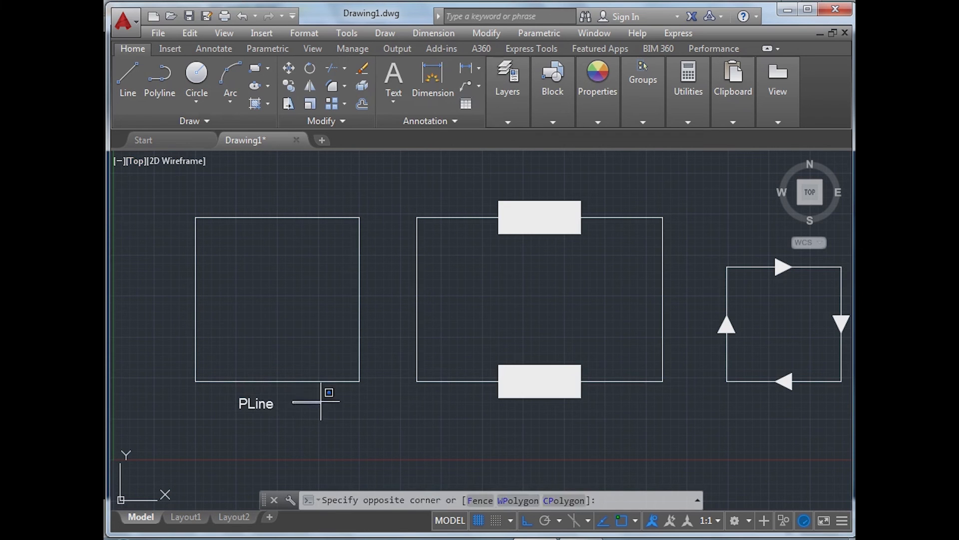
left_click(258, 406)
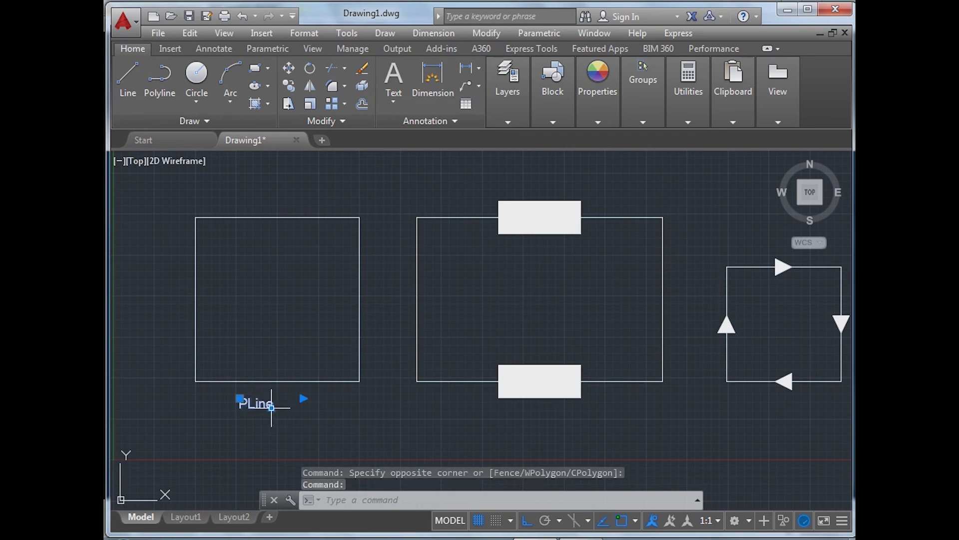
left_click(273, 406)
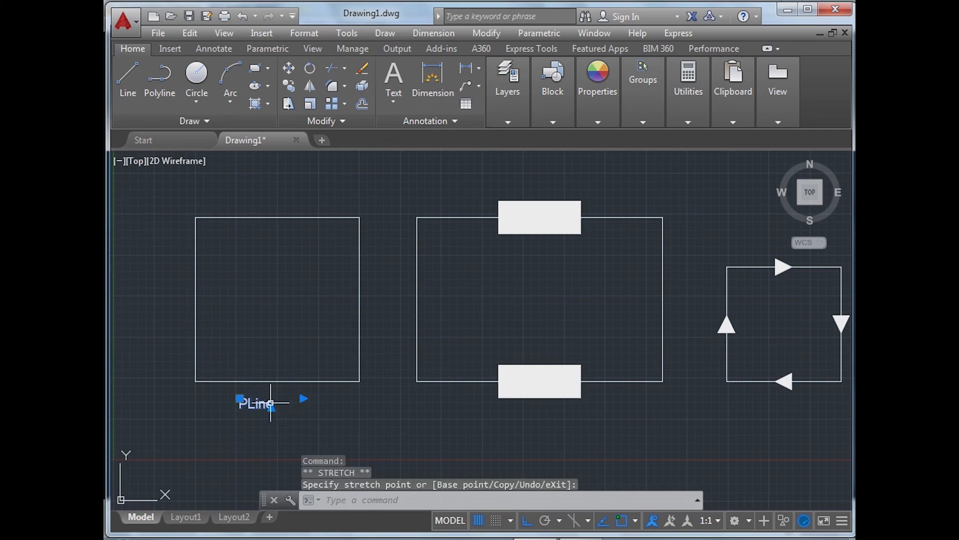
left_click(271, 402)
double_click(271, 403)
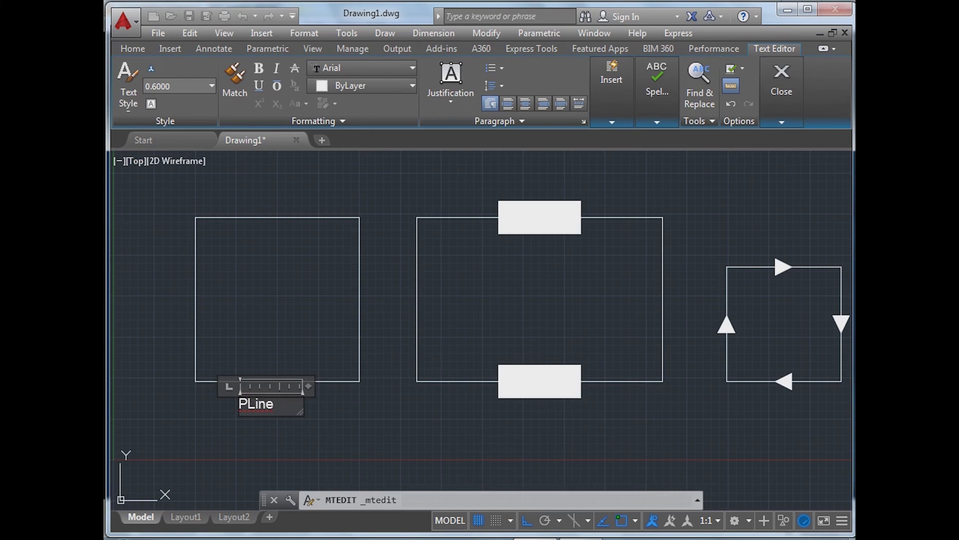
left_click(327, 423)
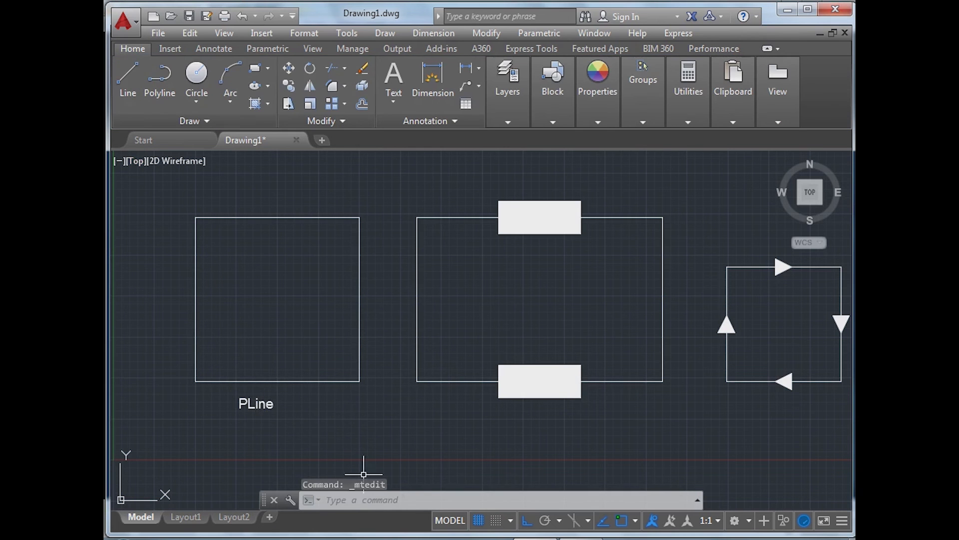
Extend the text below the plain square to "PLine Command" and widen its text frame so it fits on one line.
double_click(273, 407)
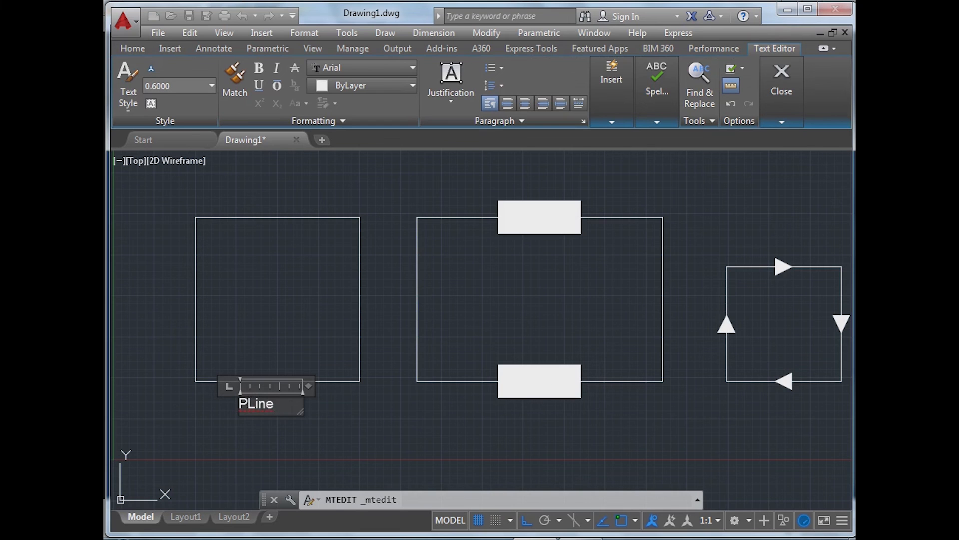
type("Command")
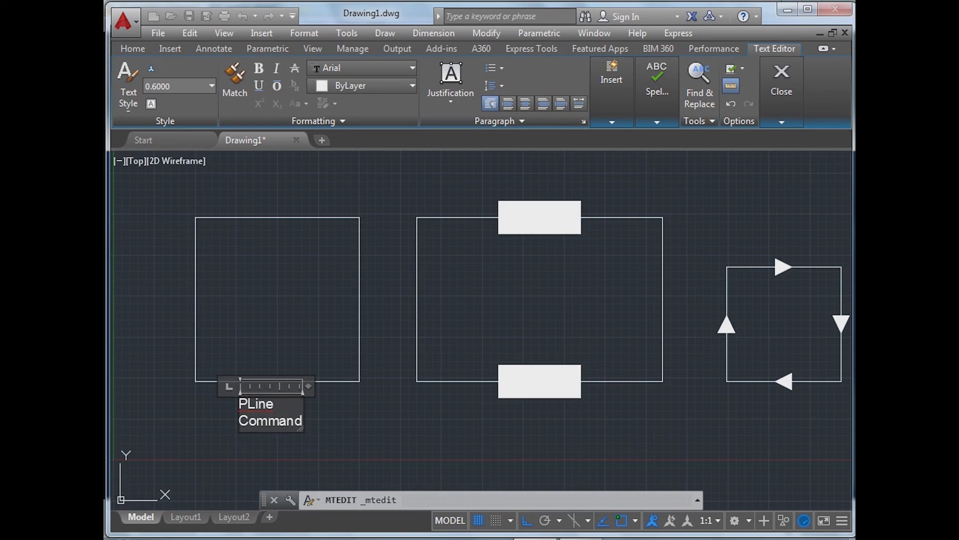
left_click_drag(308, 386, 363, 385)
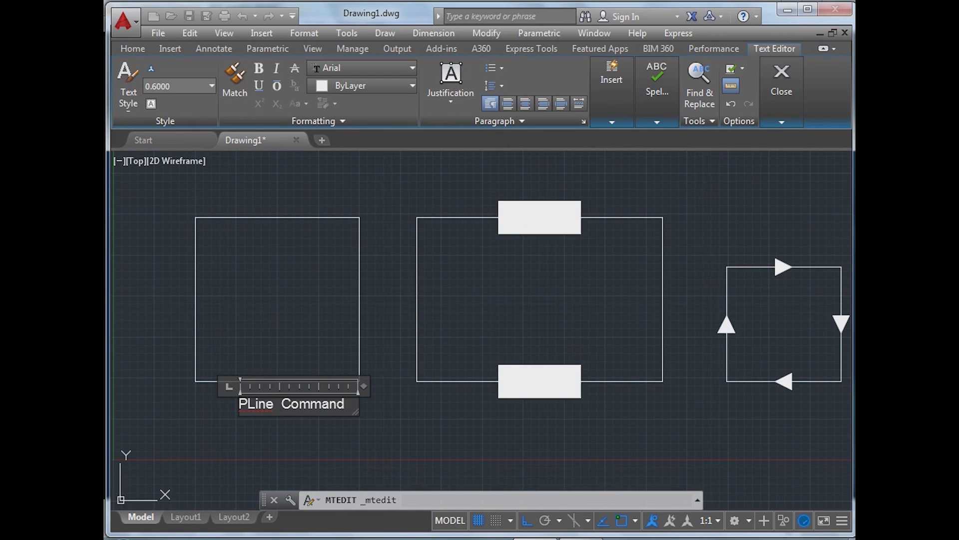
left_click(321, 435)
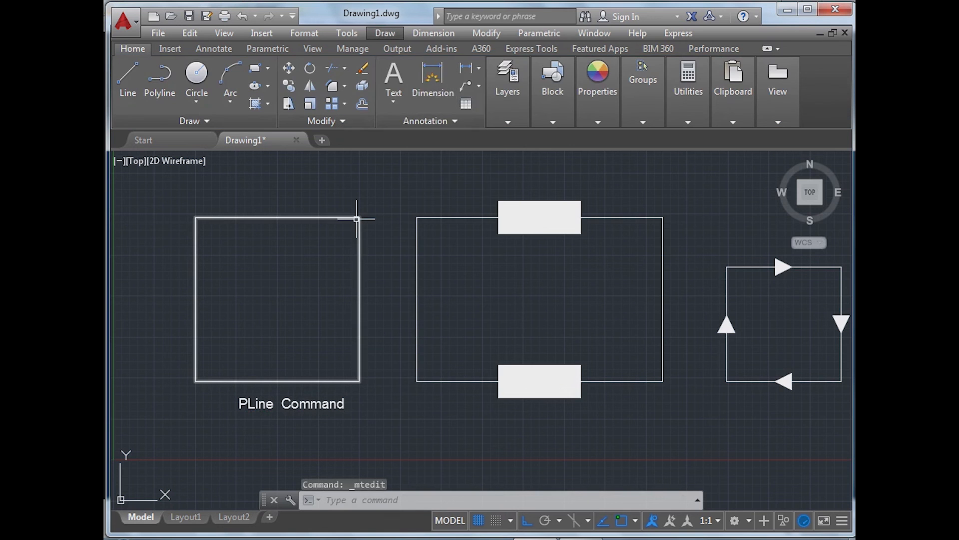
key("alt+d")
key("Down")
key("Down")
key("Down")
key("Down")
key("Down")
key("Down")
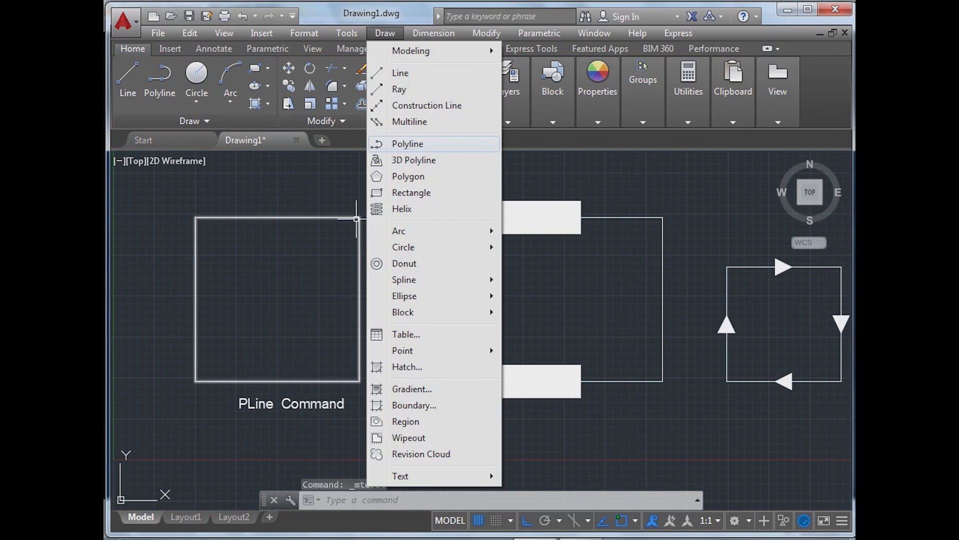
Copy the "PLine Command" text horizontally to the right, beside the original.
left_click(320, 403)
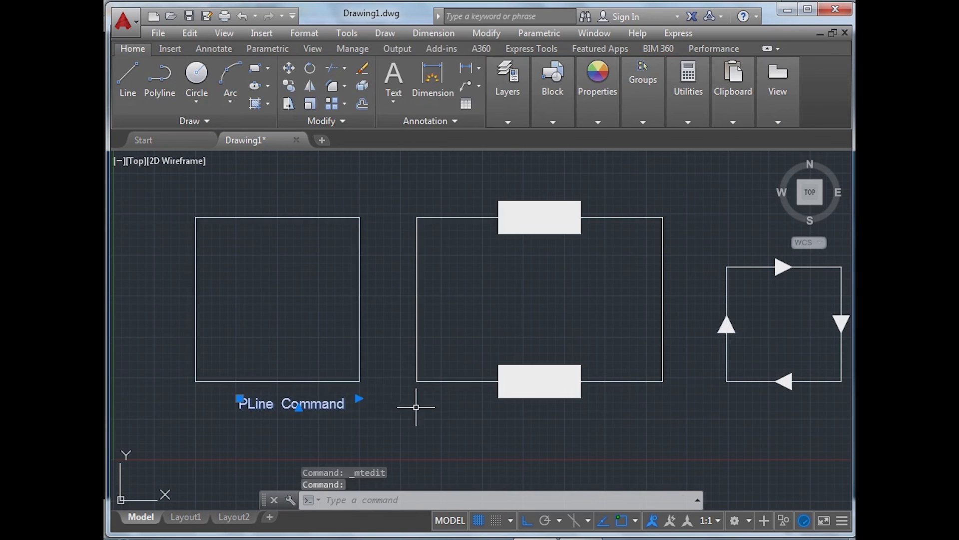
left_click(289, 85)
left_click(320, 403)
left_click(444, 403)
key("Escape")
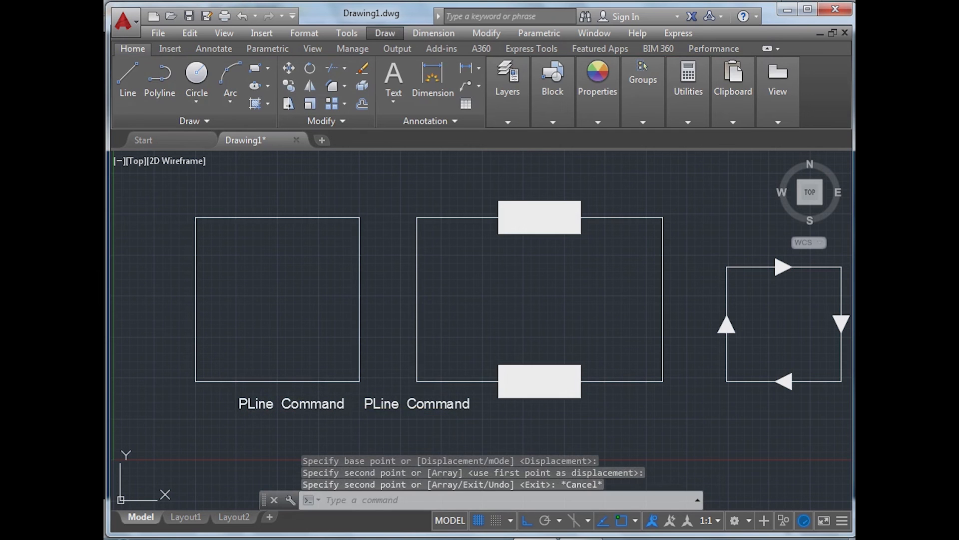
Change the copied text to "PolyLine Command" and widen its text frame so it fits on one line.
double_click(381, 402)
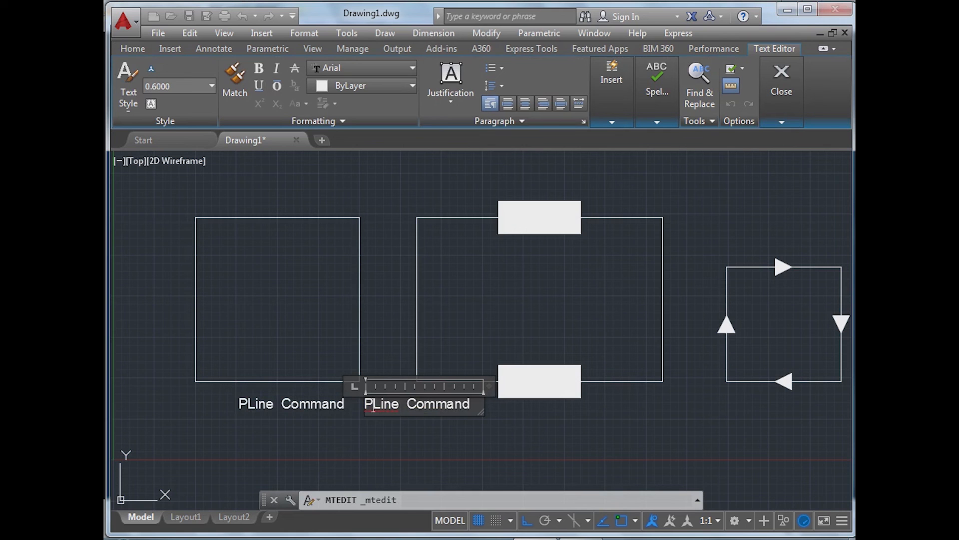
left_click(373, 403)
type("olyLine")
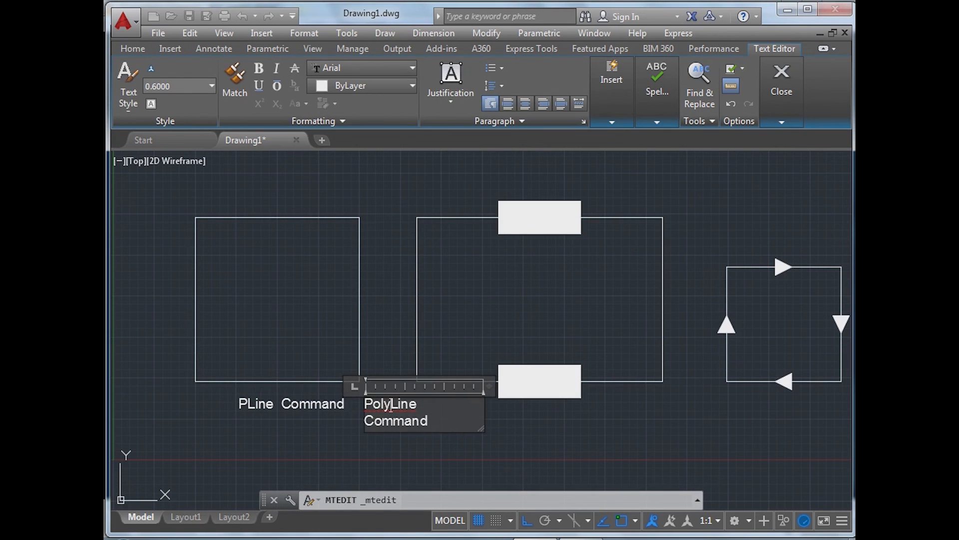
left_click_drag(486, 386, 584, 385)
left_click(521, 411)
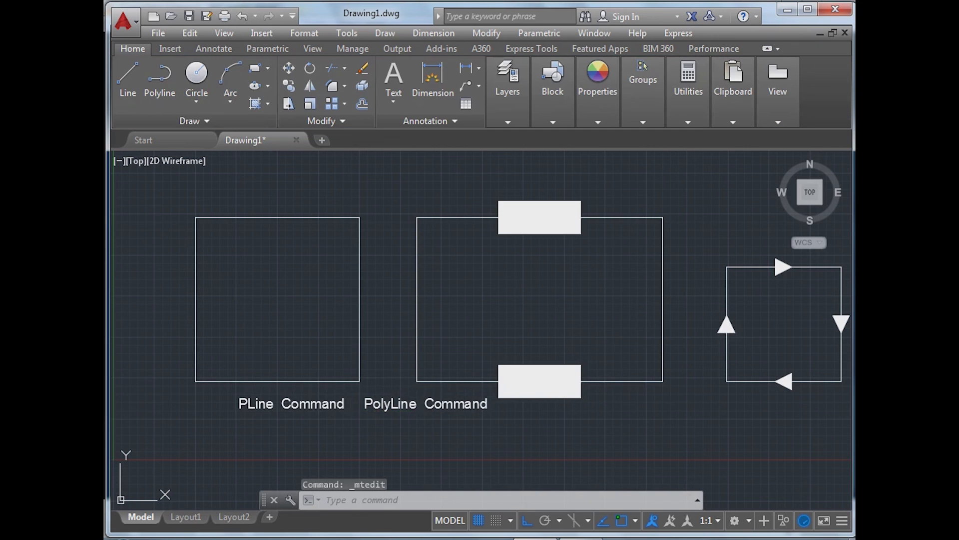
Move the "PolyLine Command" text directly below "PLine Command" with ortho off, and zoom to show all of the drawing.
left_click(463, 404)
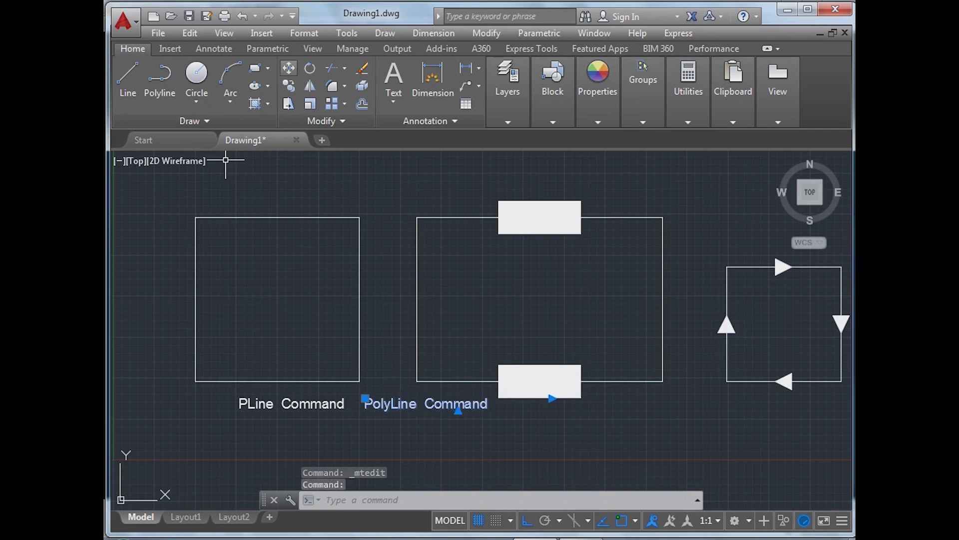
left_click(289, 67)
left_click(448, 406)
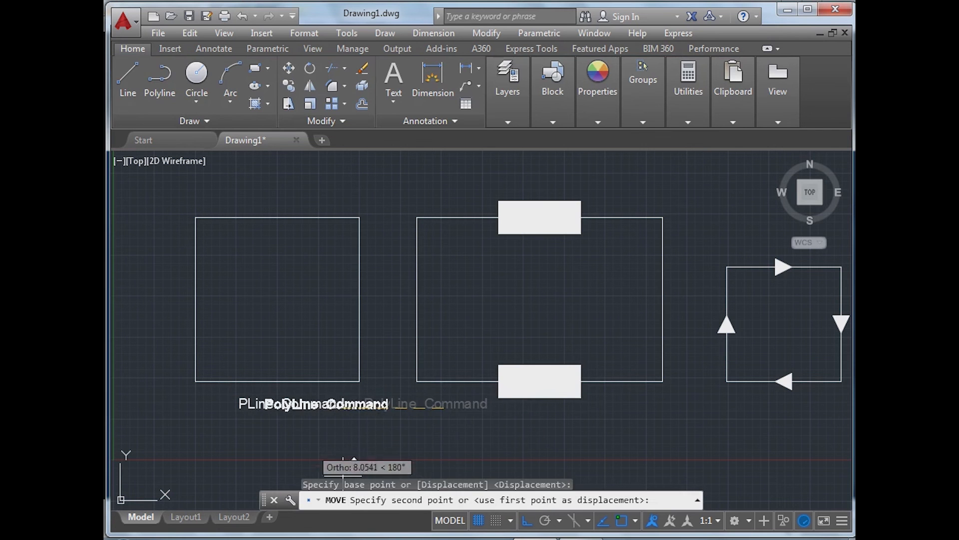
key("F8")
scroll(314, 428, "up", 2)
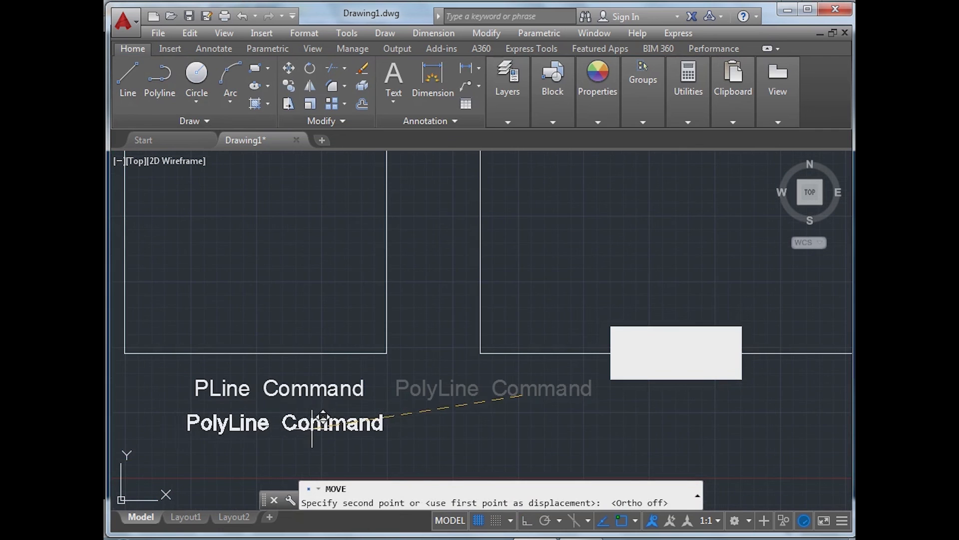
left_click(295, 420)
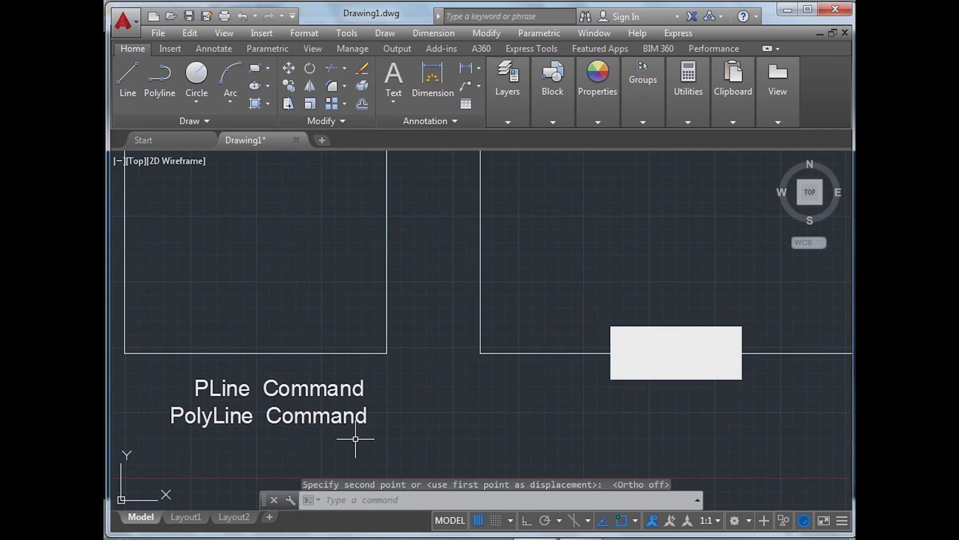
scroll(356, 439, "down", 2)
type("z")
key("Return")
type("a")
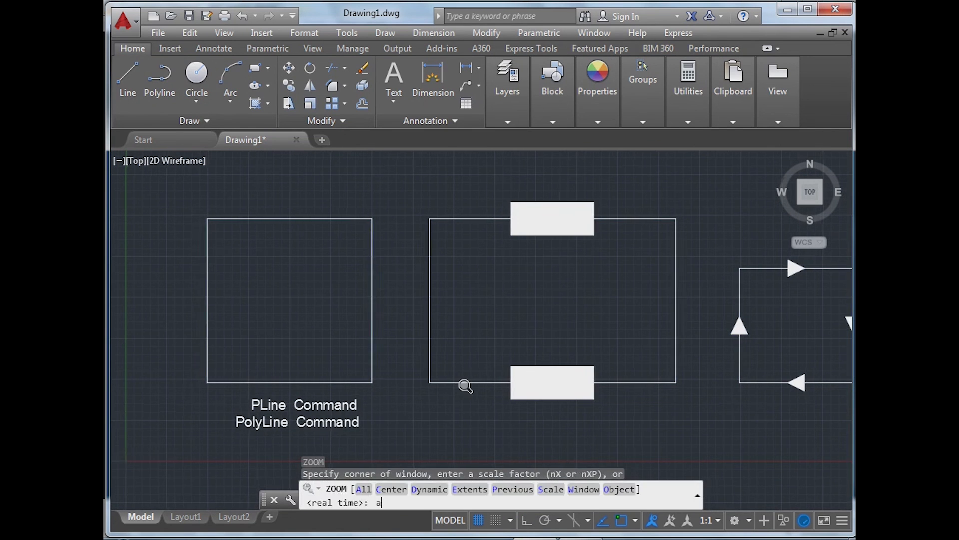
key("Return")
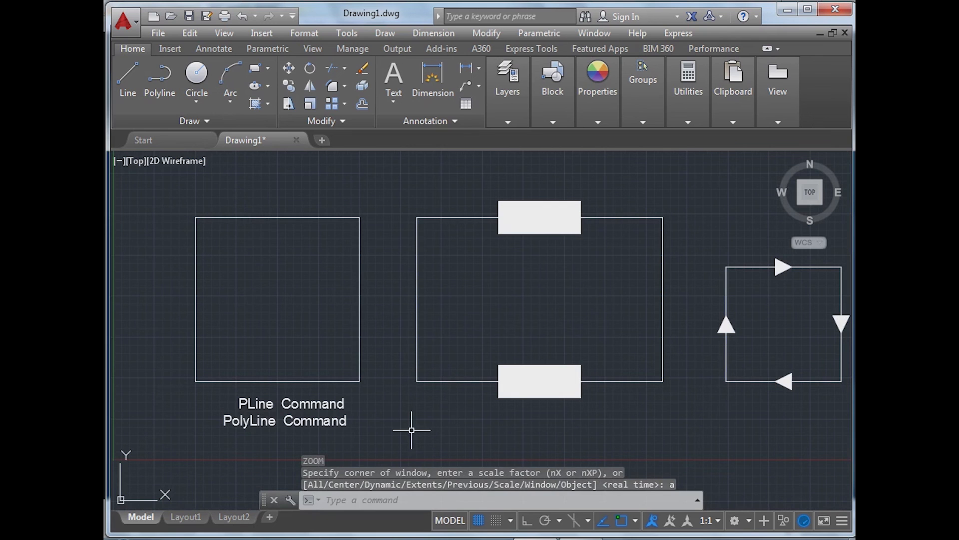